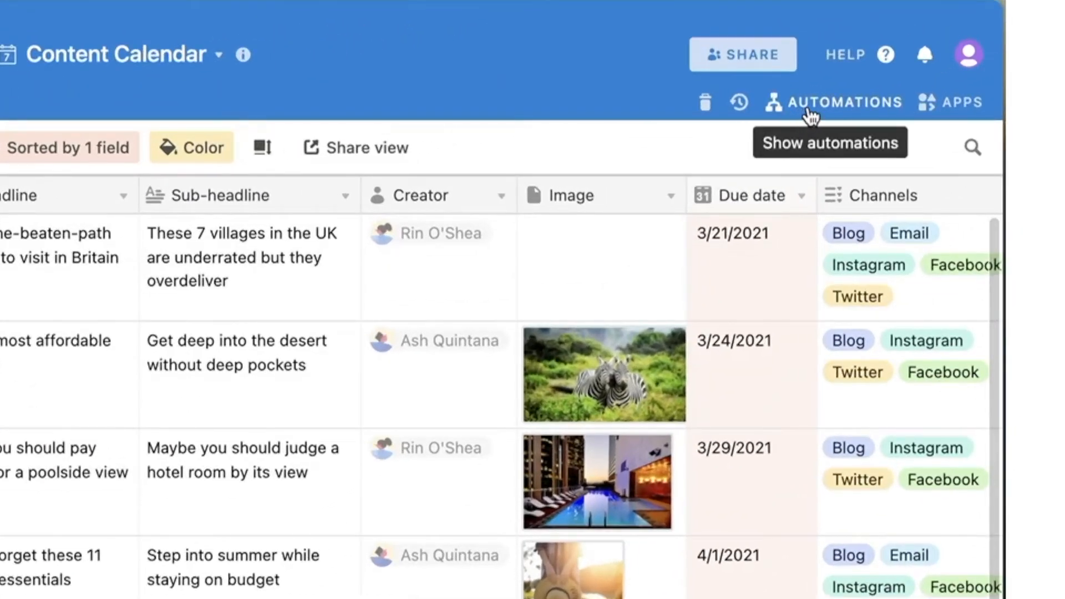
Create a custom automation in the Content Calendar base that triggers when a record is created.
left_click(808, 111)
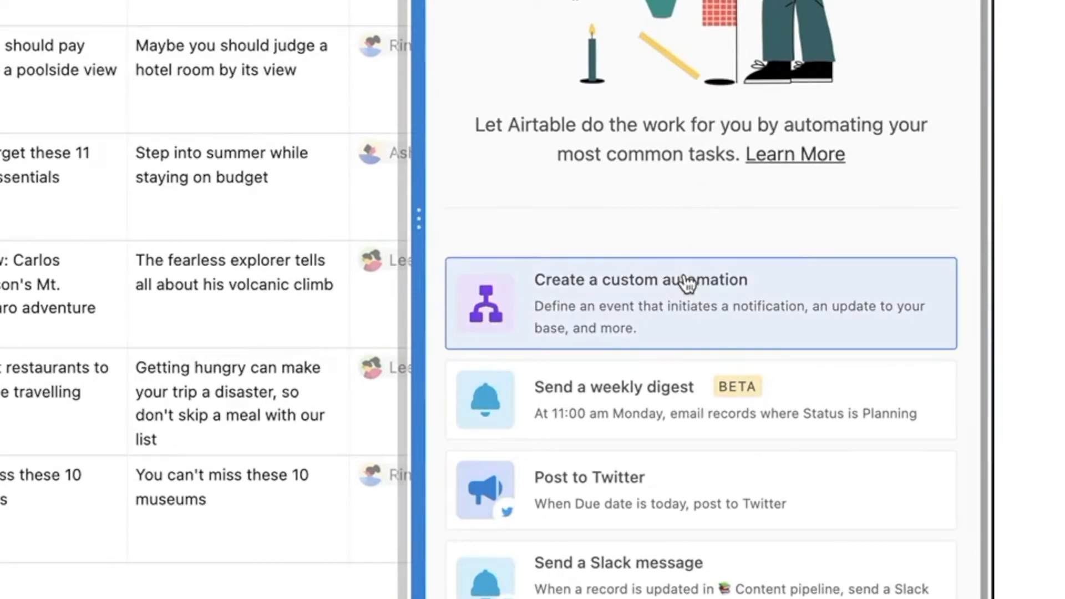
left_click(688, 284)
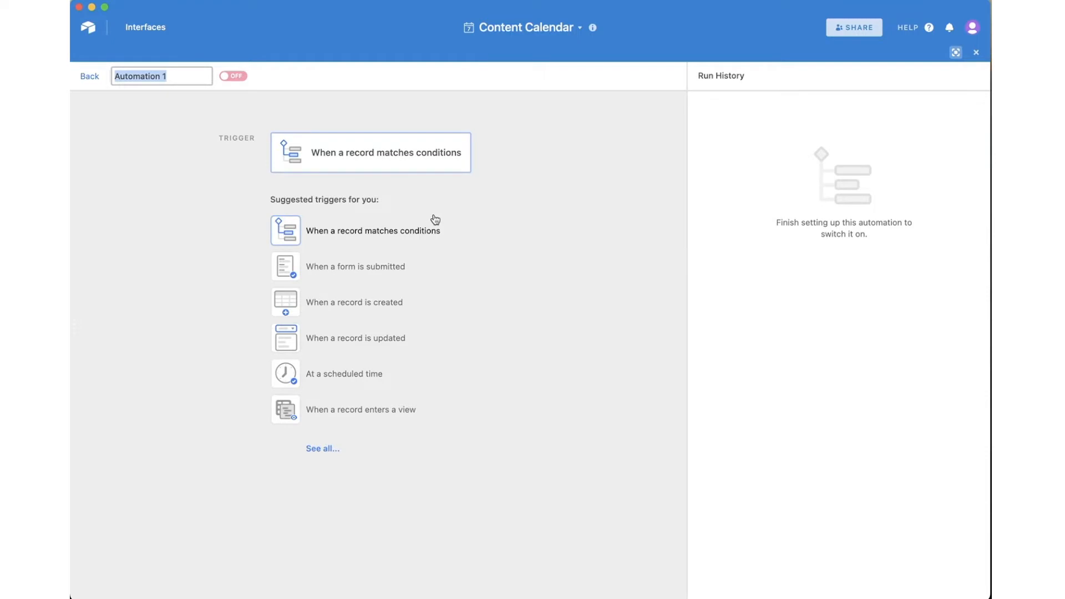
left_click(216, 183)
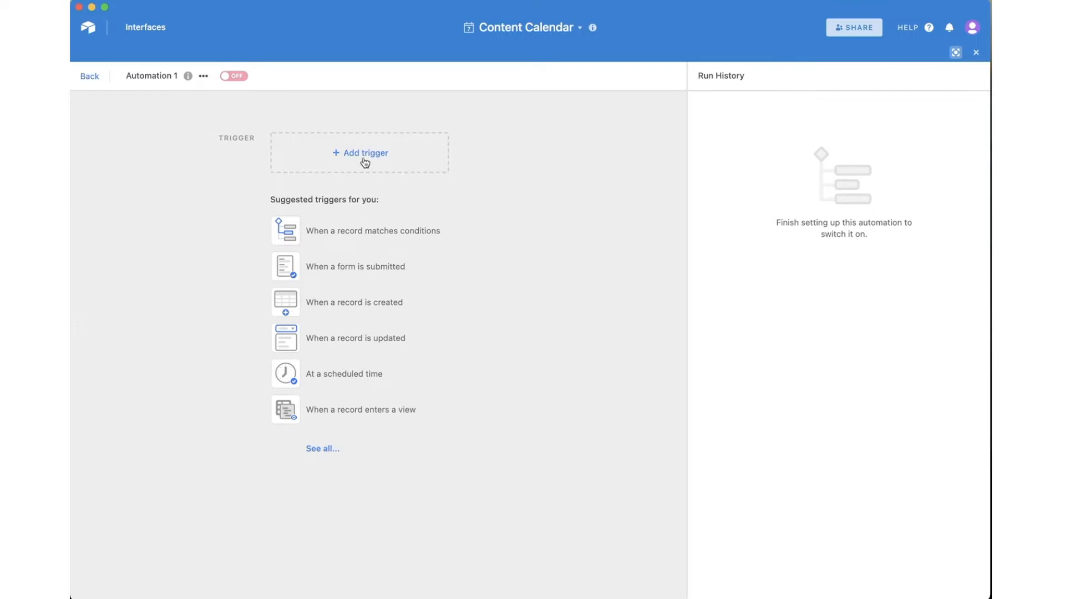
left_click(386, 158)
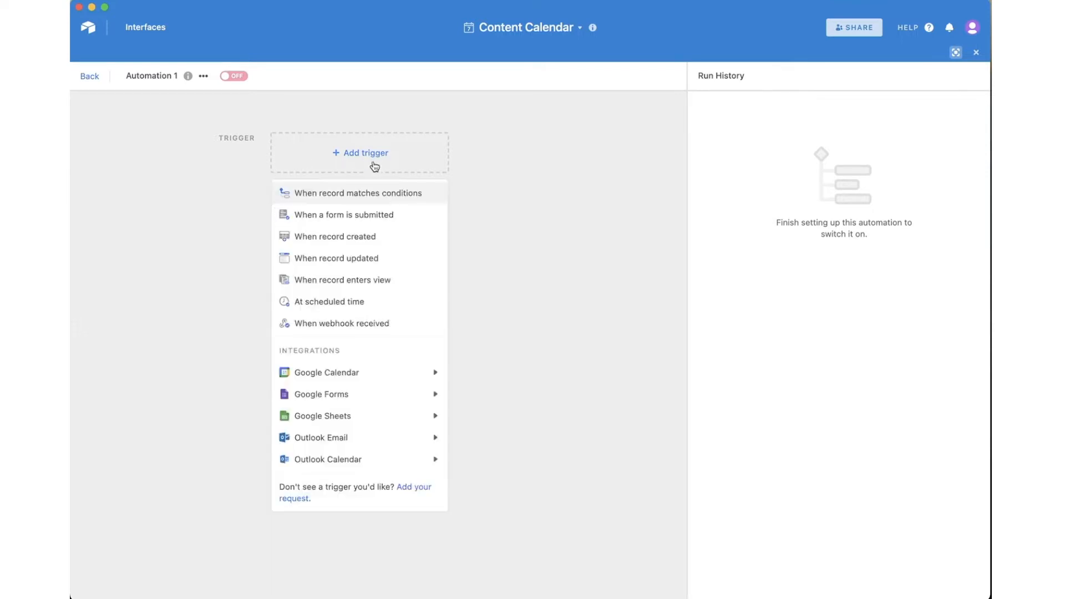
left_click(365, 238)
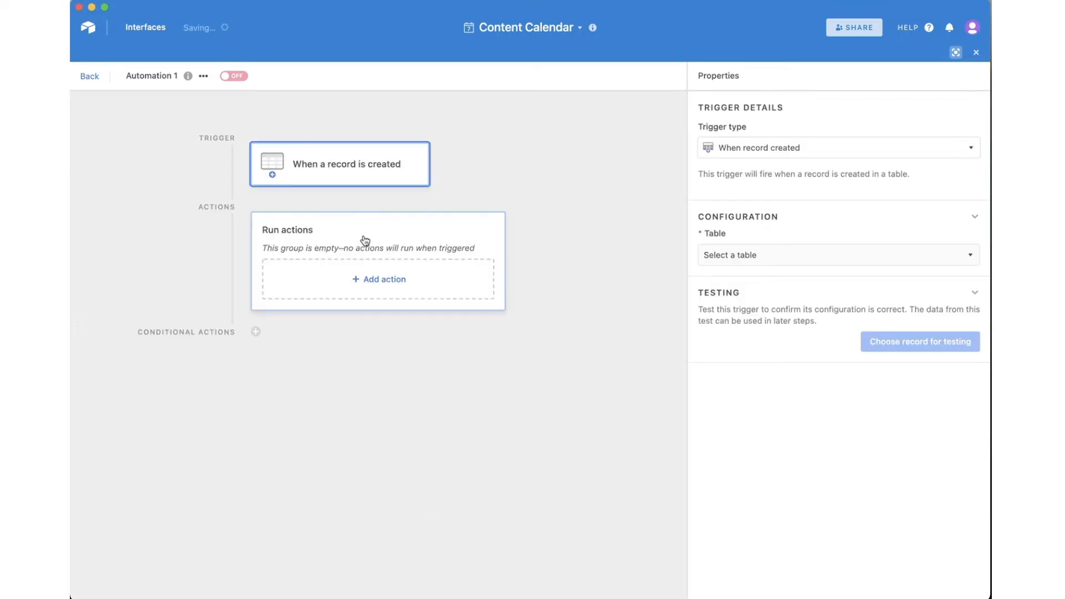
Set the trigger's table to Content pipeline and choose the Museums record for testing.
left_click(742, 264)
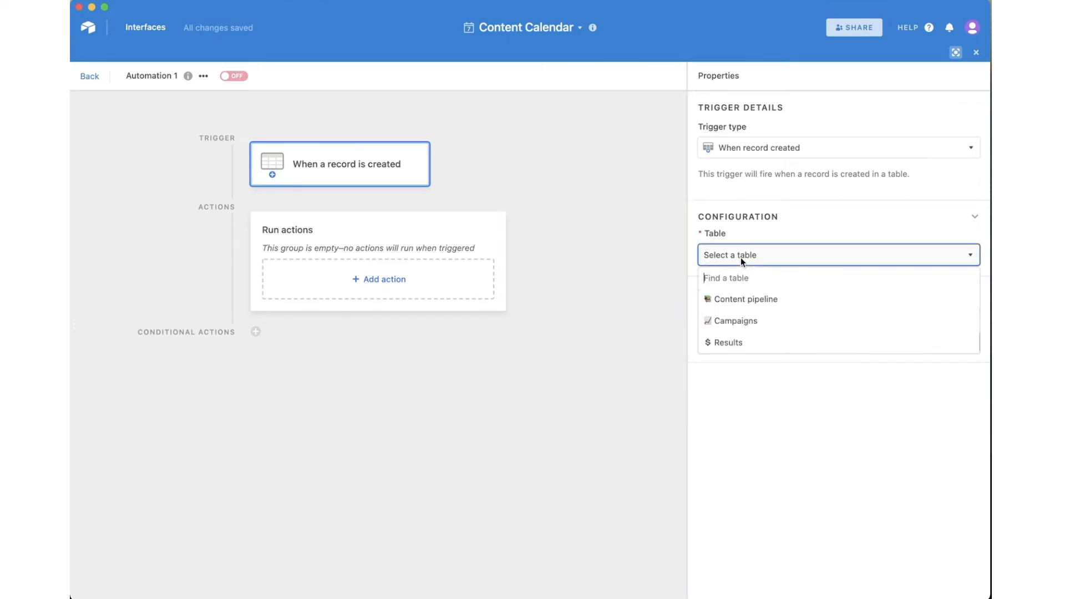
left_click(749, 301)
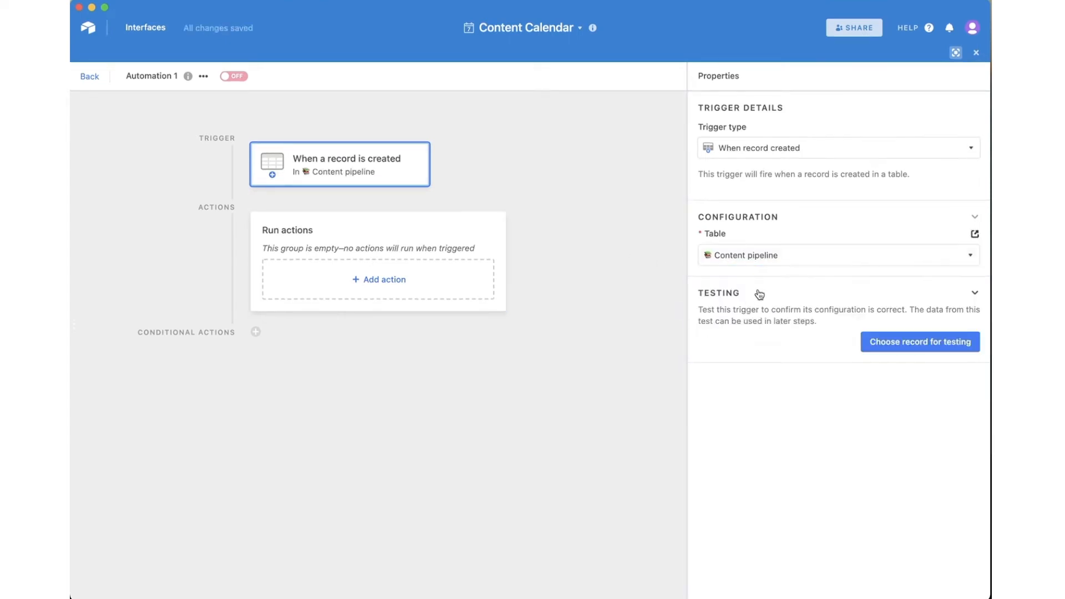
left_click(910, 350)
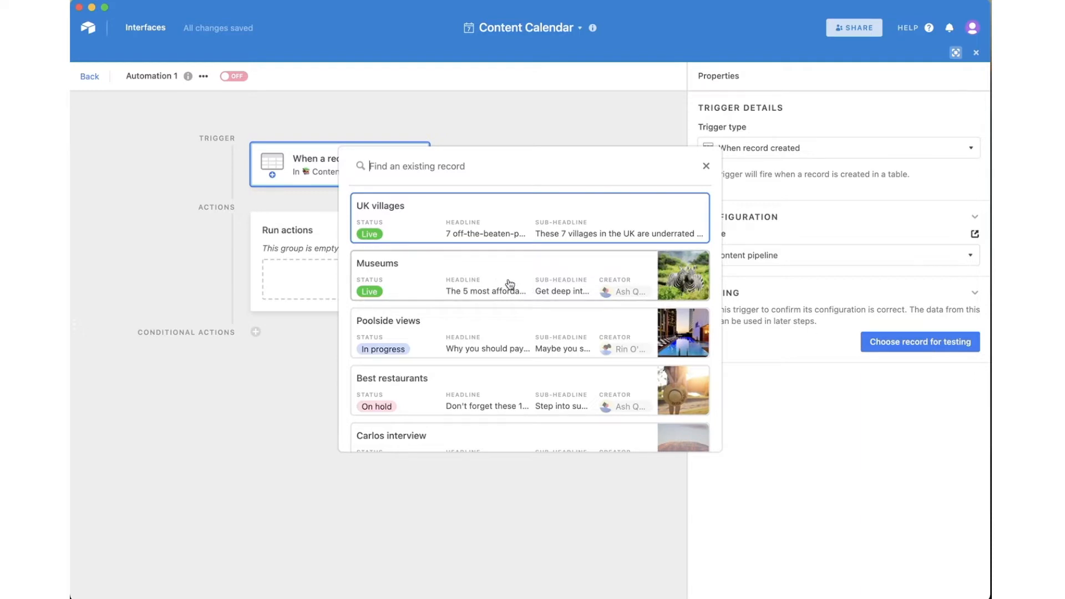
left_click(471, 275)
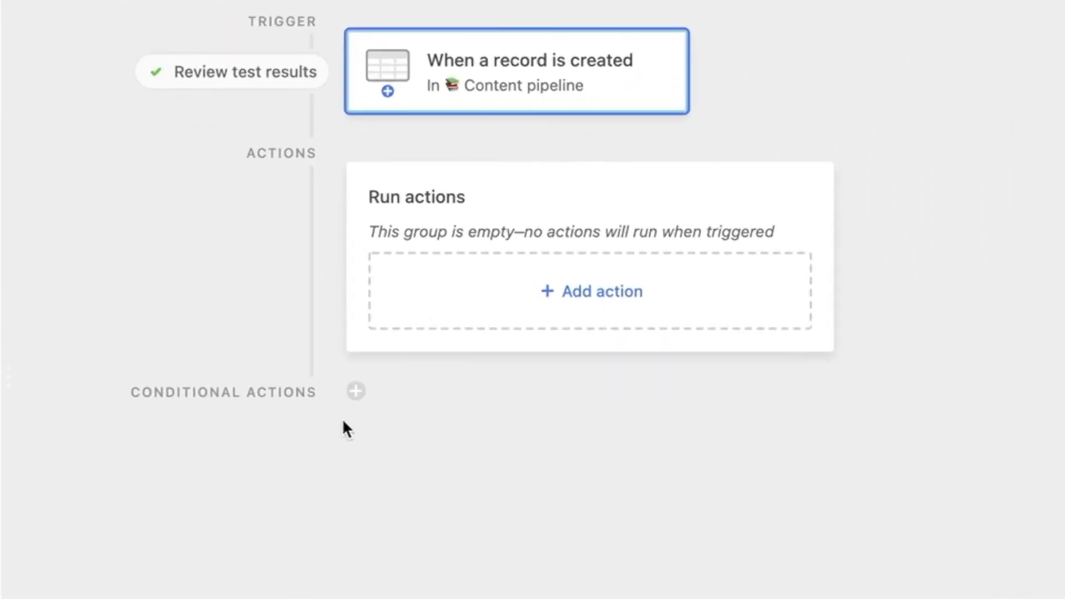
Add a conditional action group whose condition uses the trigger record's Creator field.
left_click(356, 392)
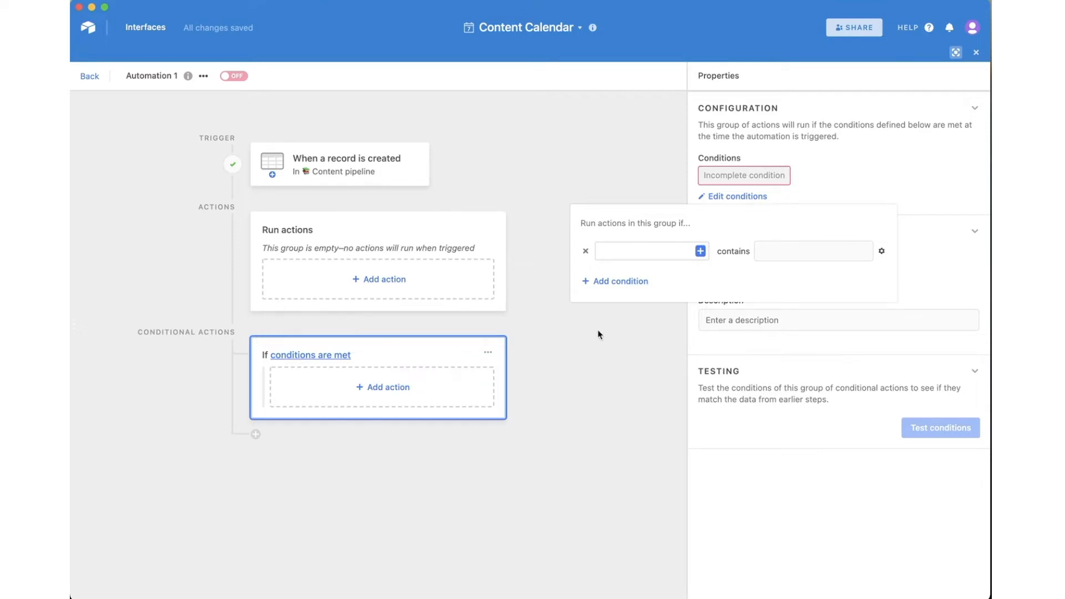
left_click(701, 251)
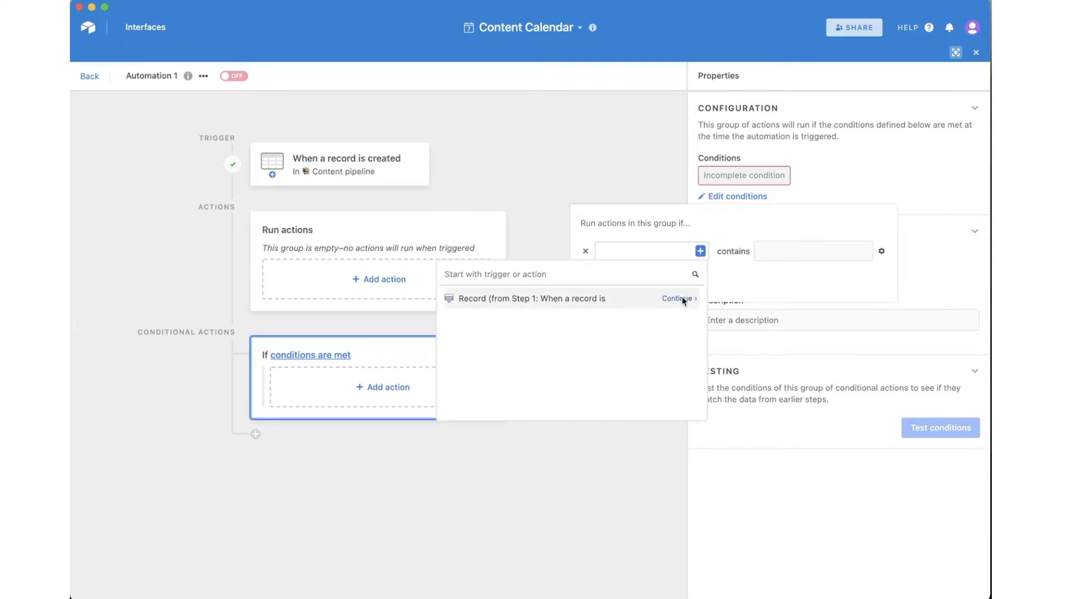
left_click(683, 300)
scroll(662, 368, "down", 3)
scroll(662, 368, "down", 2)
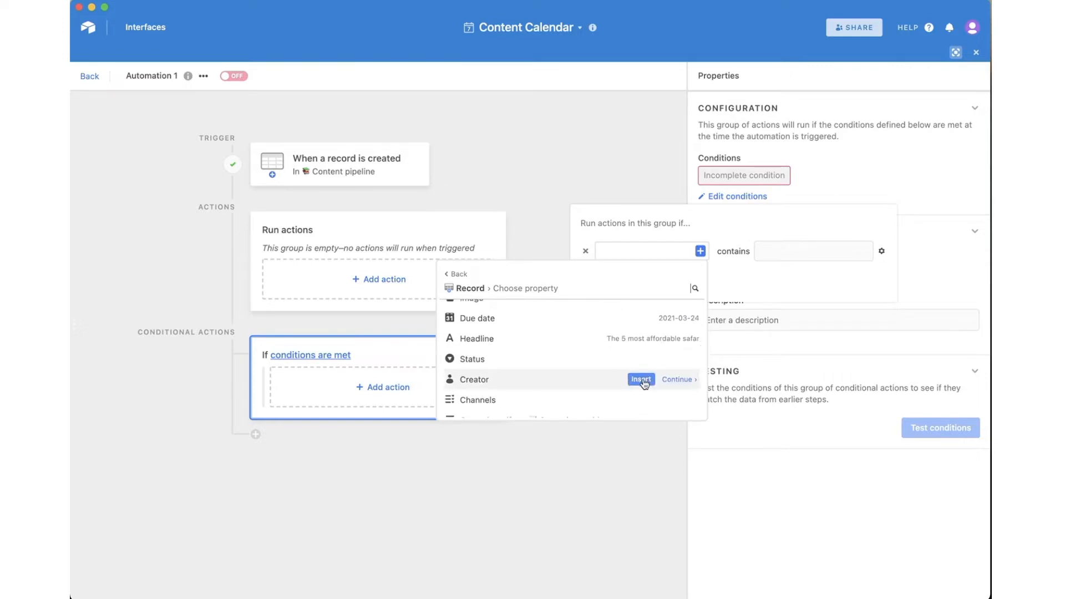
left_click(641, 379)
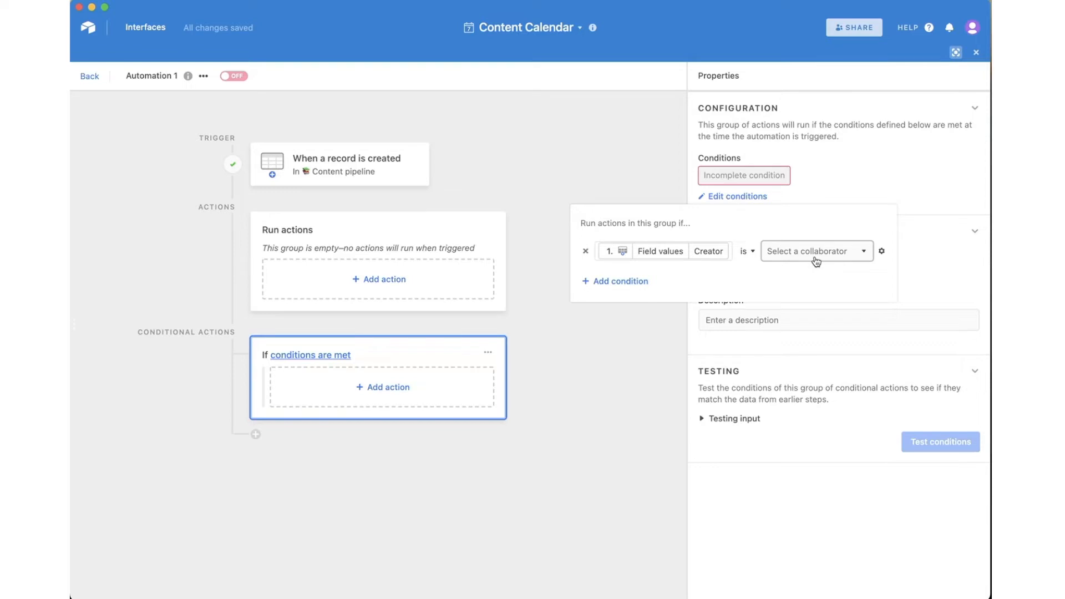
Complete the condition so Creator is the Museums record's creator, and test the conditions.
left_click(816, 260)
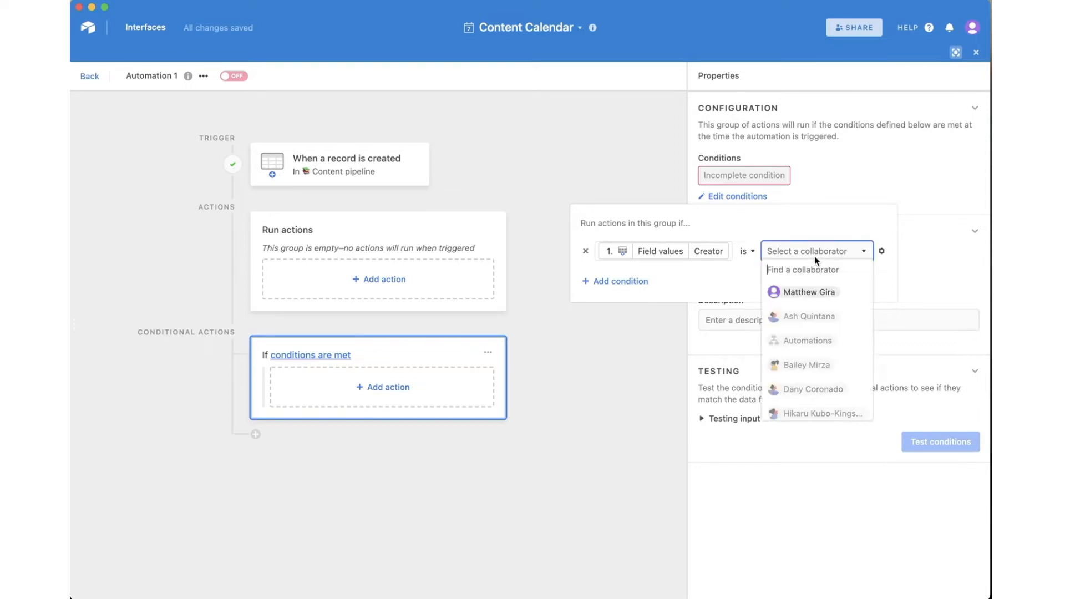
left_click(813, 322)
left_click(915, 269)
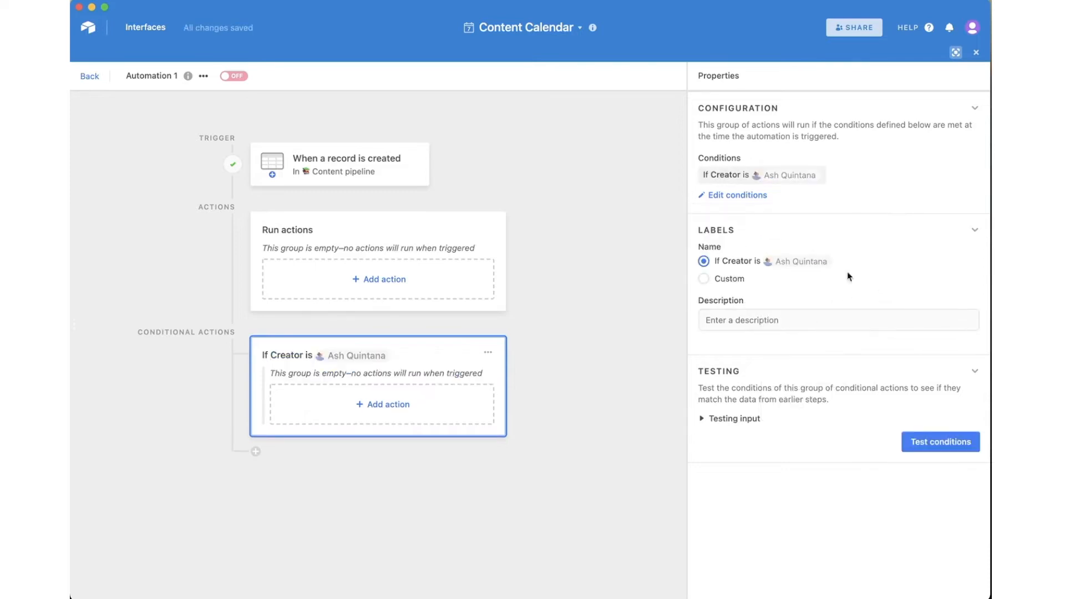
left_click(936, 442)
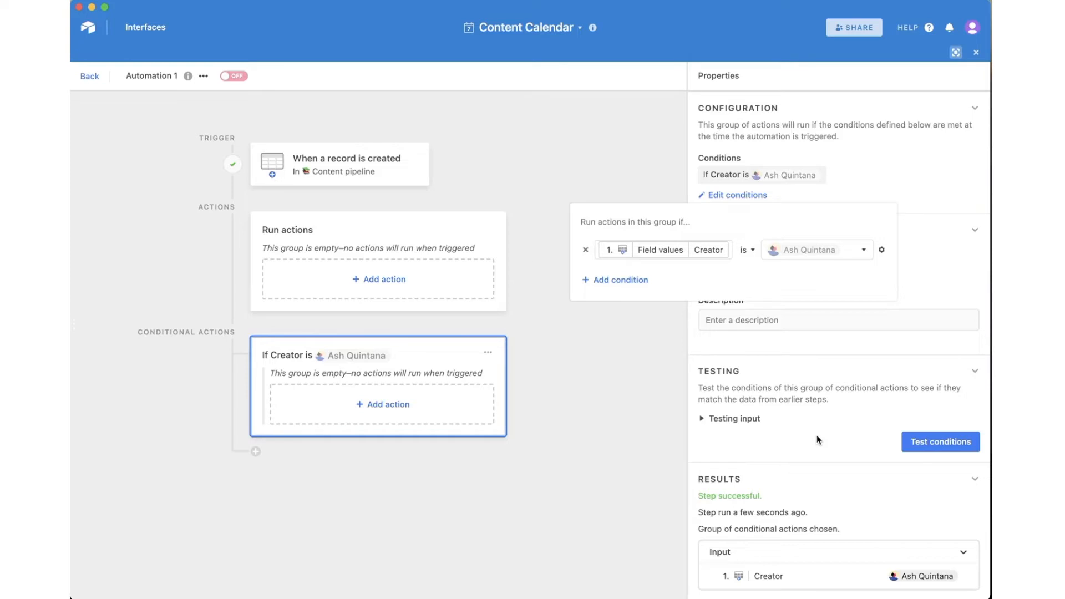
left_click(656, 348)
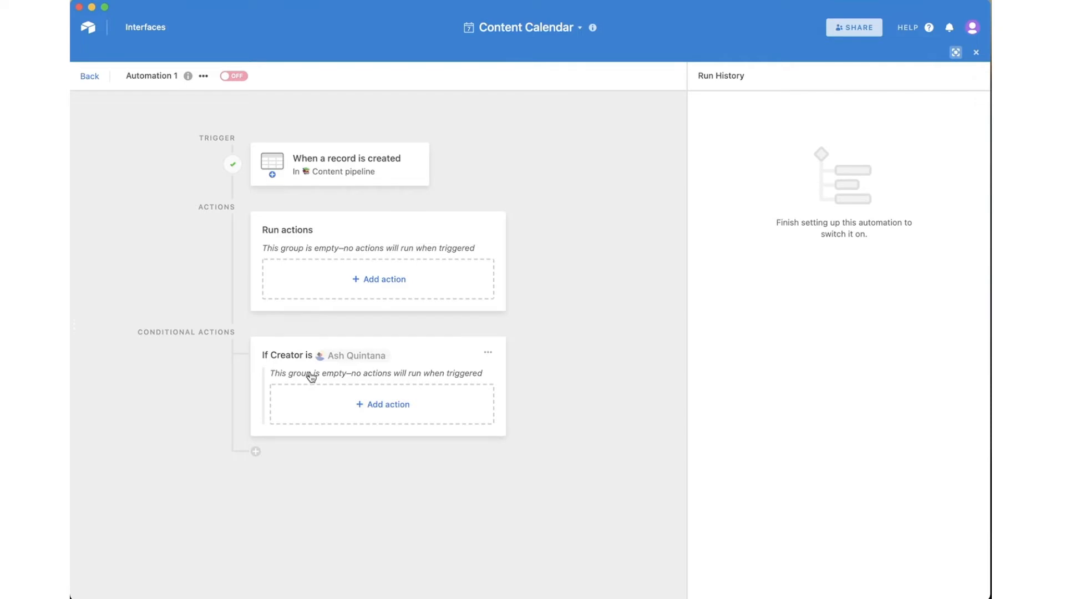
Add an Update record action to the conditional group, using the Content pipeline table and the trigger record's Airtable record ID.
left_click(392, 409)
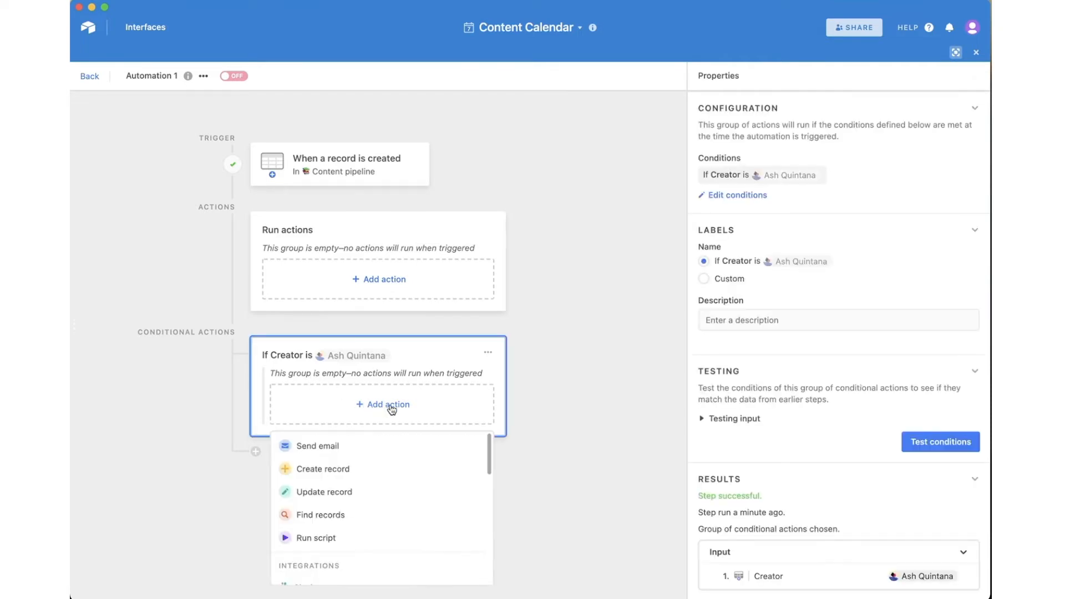
left_click(355, 493)
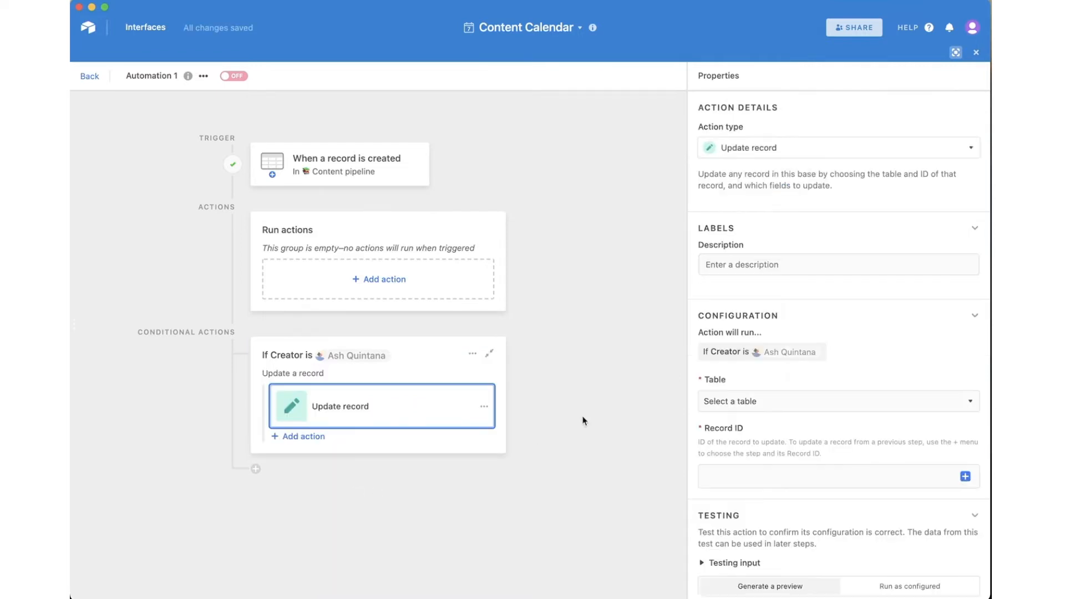
left_click(788, 404)
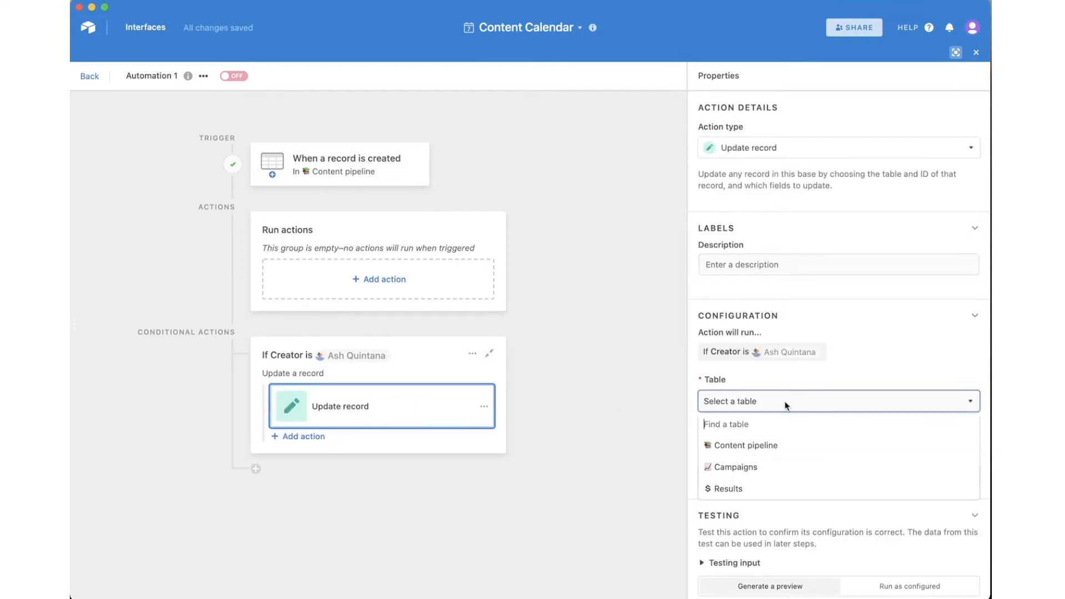
left_click(772, 450)
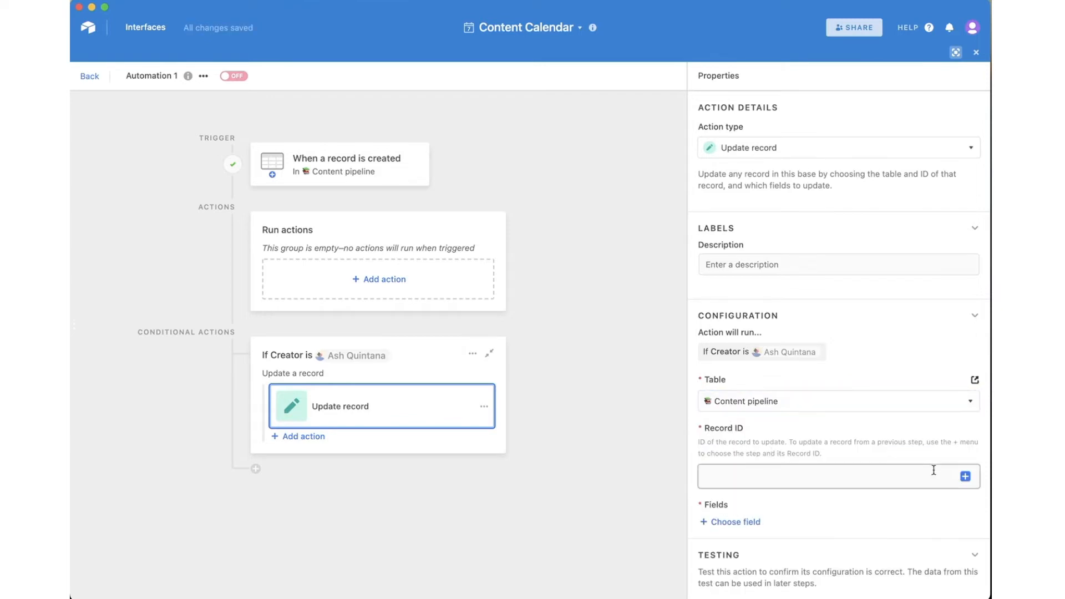
left_click(965, 478)
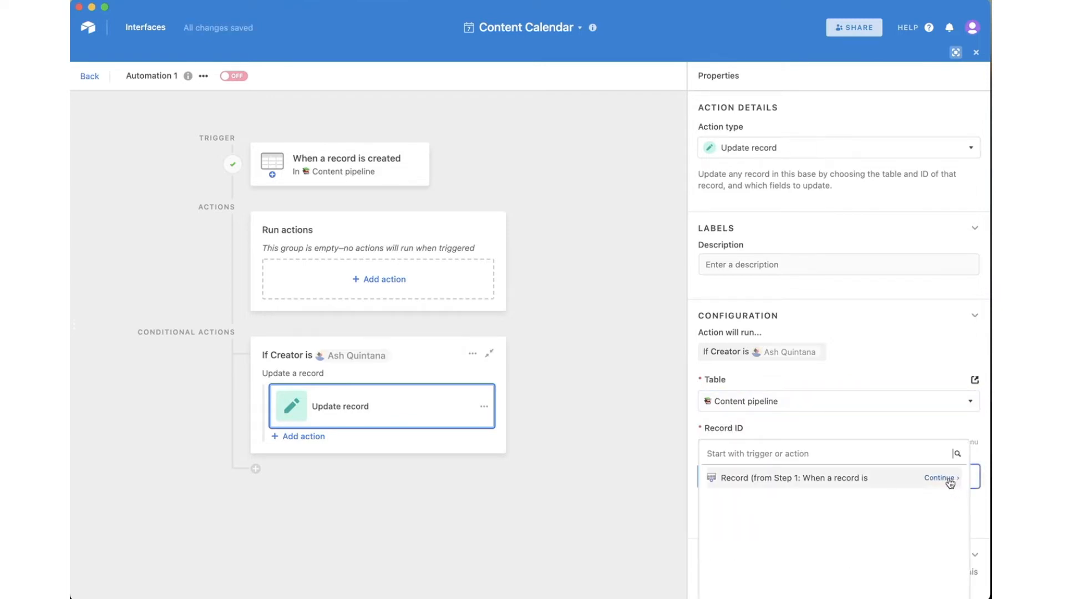
left_click(950, 481)
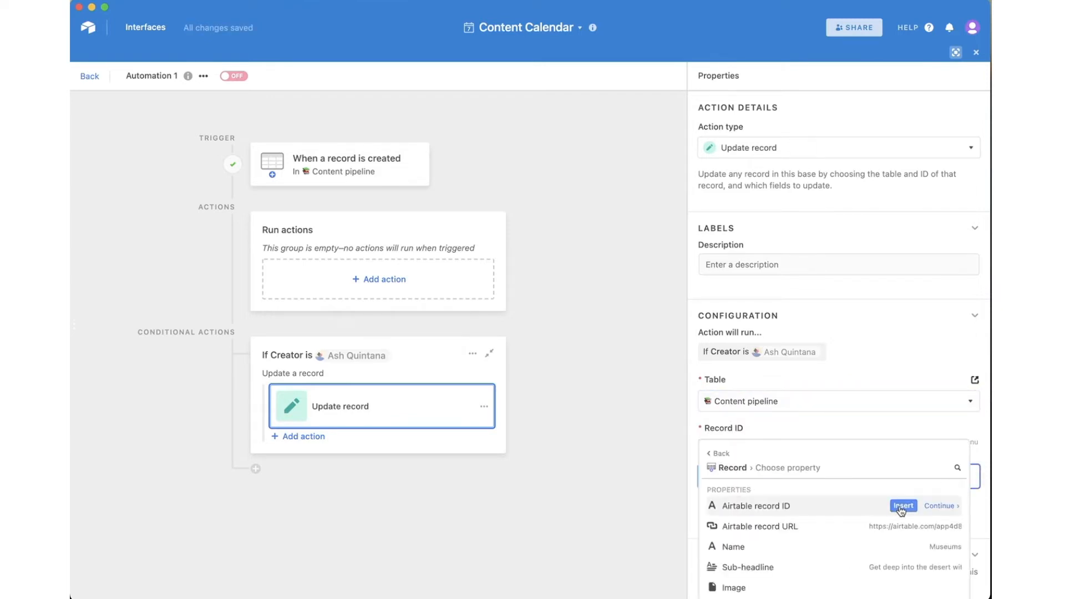
left_click(901, 506)
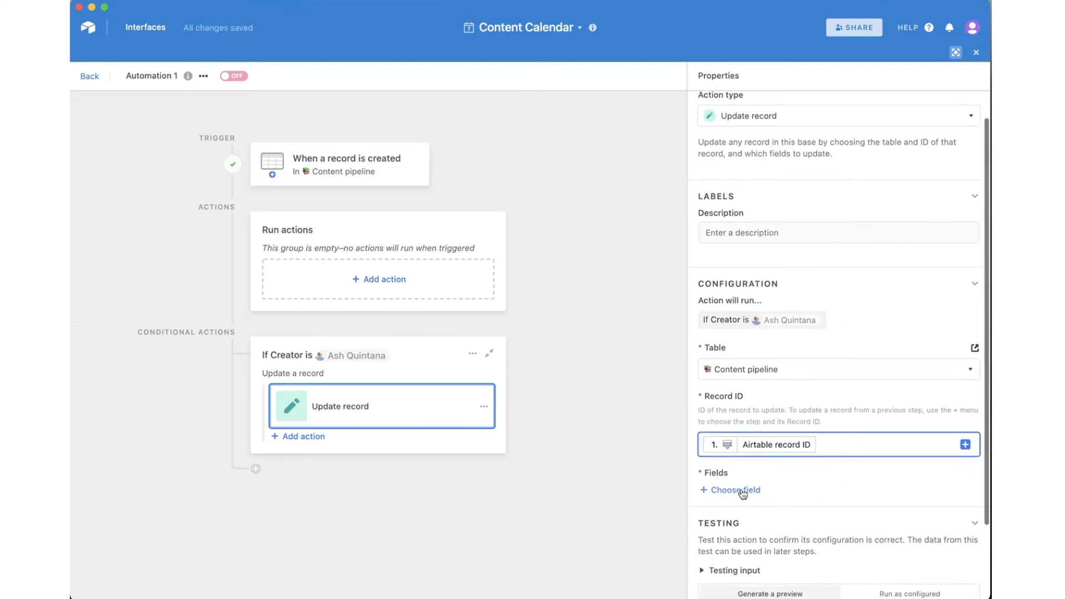
Have the Update record action set the Status field to On Hold.
left_click(736, 491)
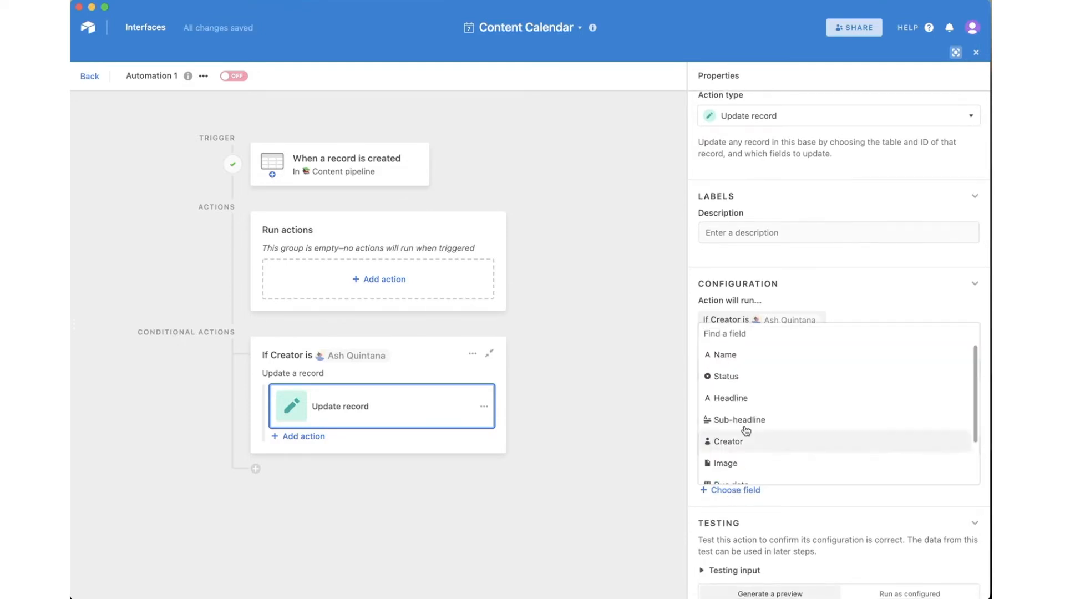
left_click(738, 383)
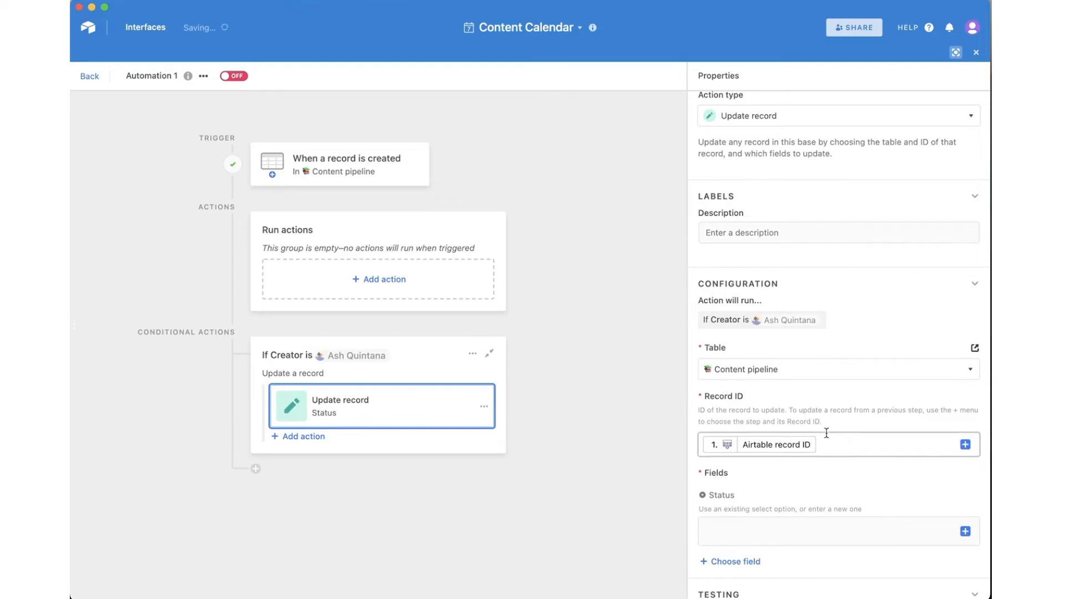
scroll(827, 436, "down", 2)
left_click(892, 470)
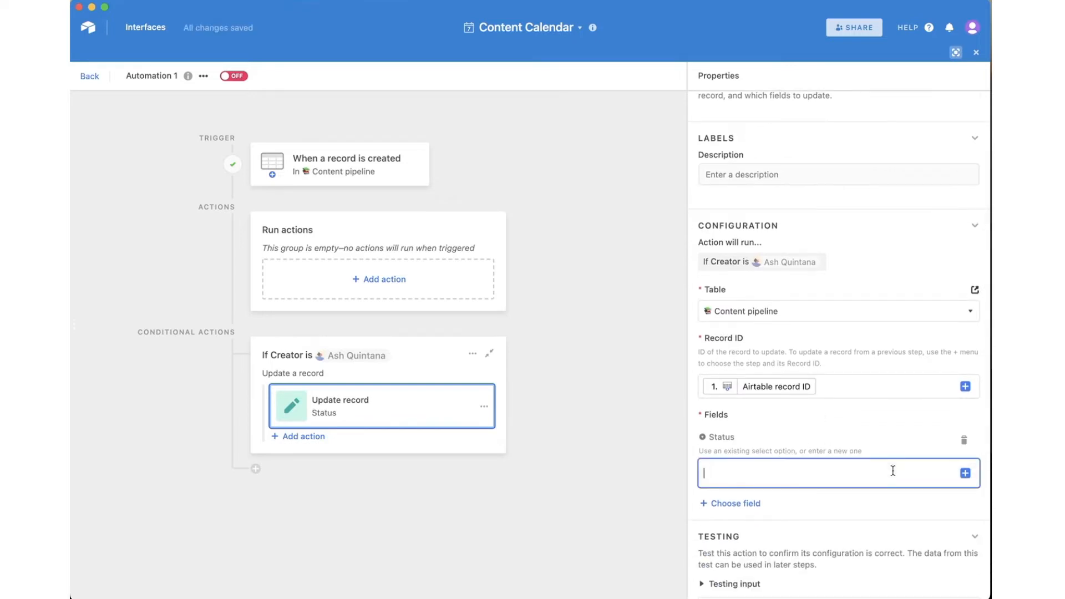
type("On Hold")
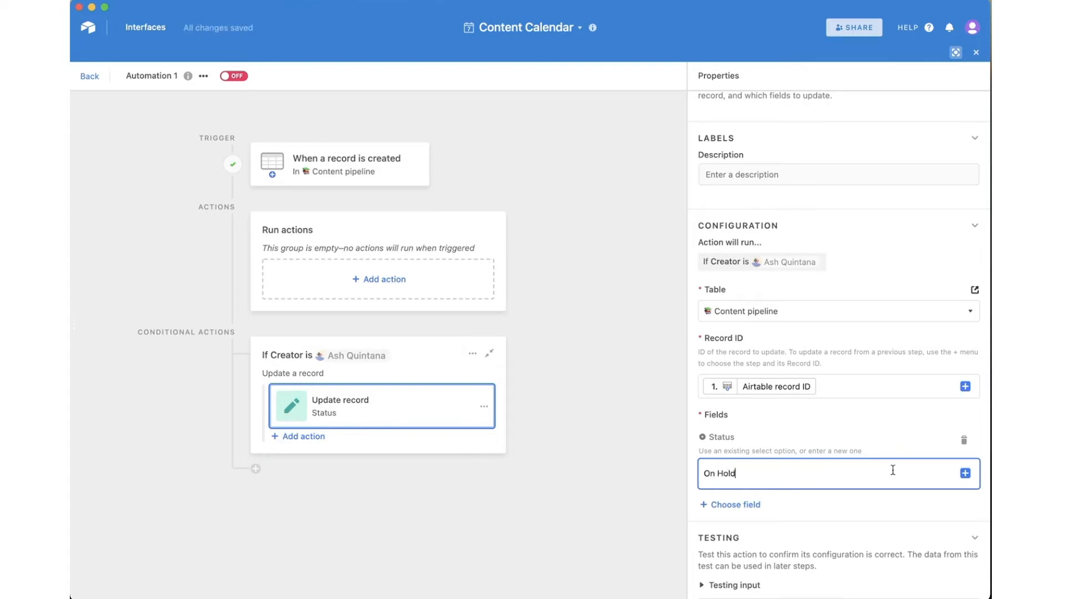
Generate a preview of the Update record action and examine the previewed record changes.
scroll(835, 449, "down", 4)
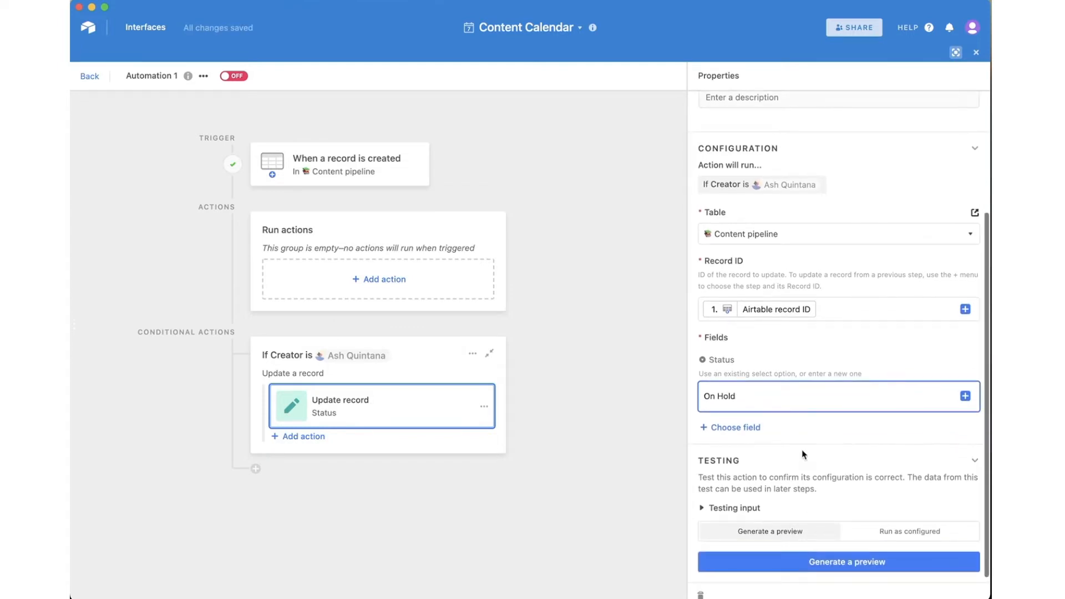
left_click(844, 541)
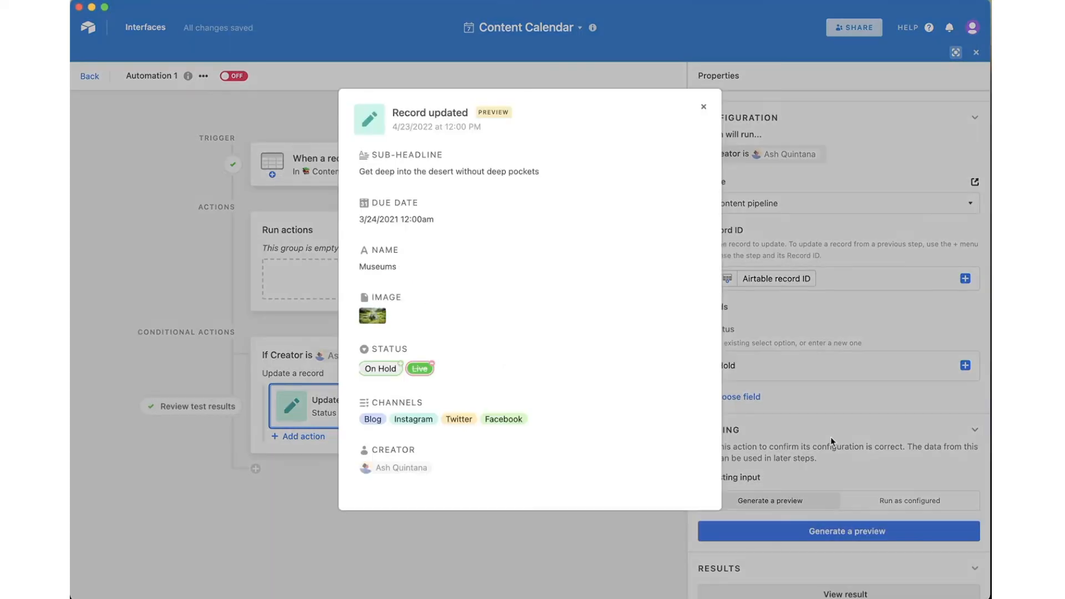
scroll(536, 301, "down", 2)
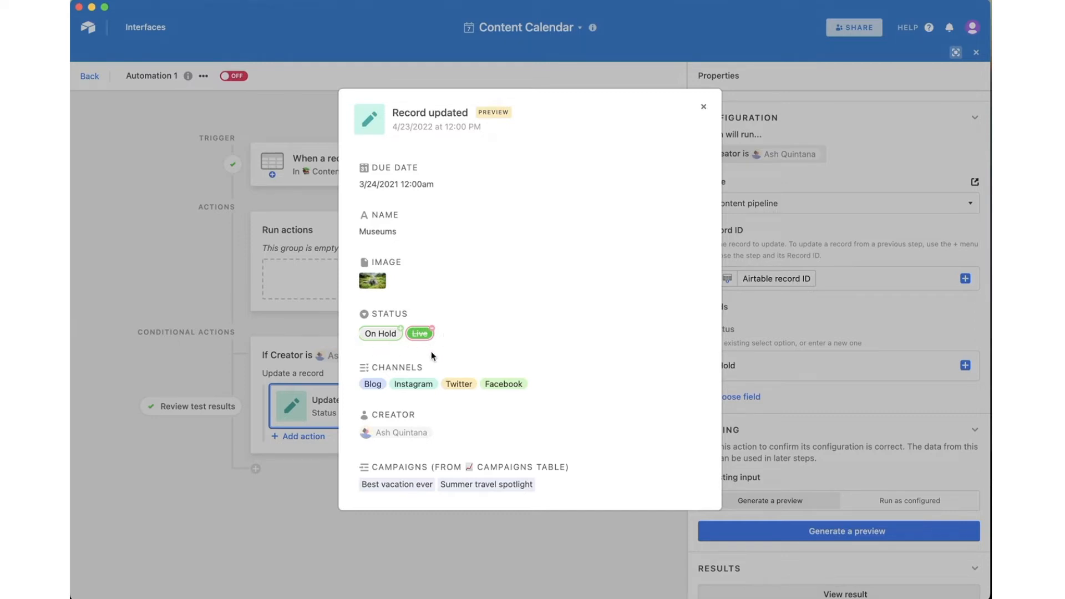
left_click(703, 107)
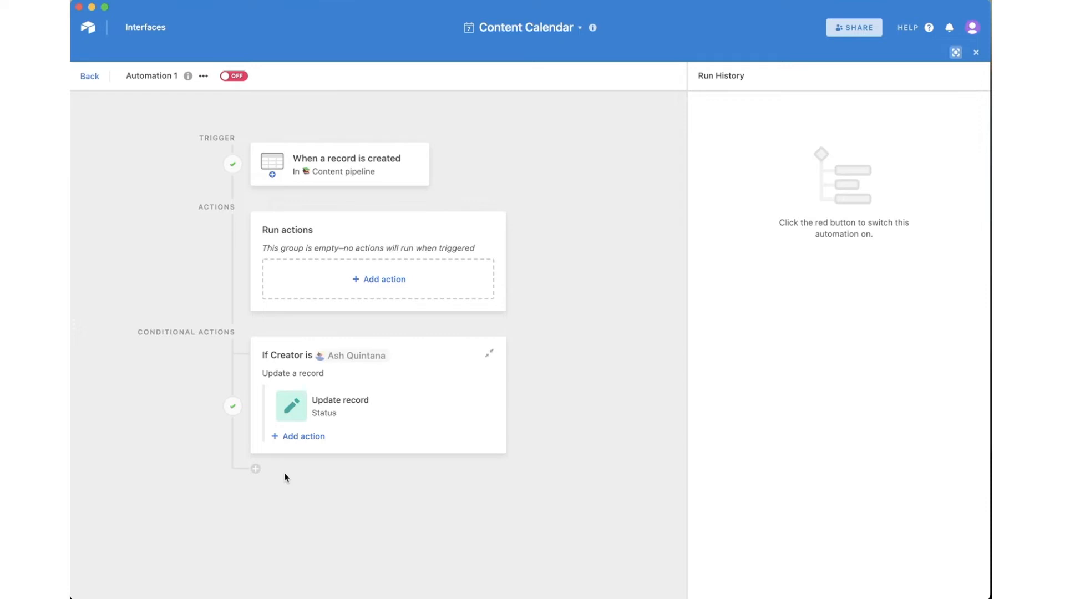
Add a second conditional group whose condition requires the trigger record's Creator to be the Safaris record's creator.
left_click(256, 469)
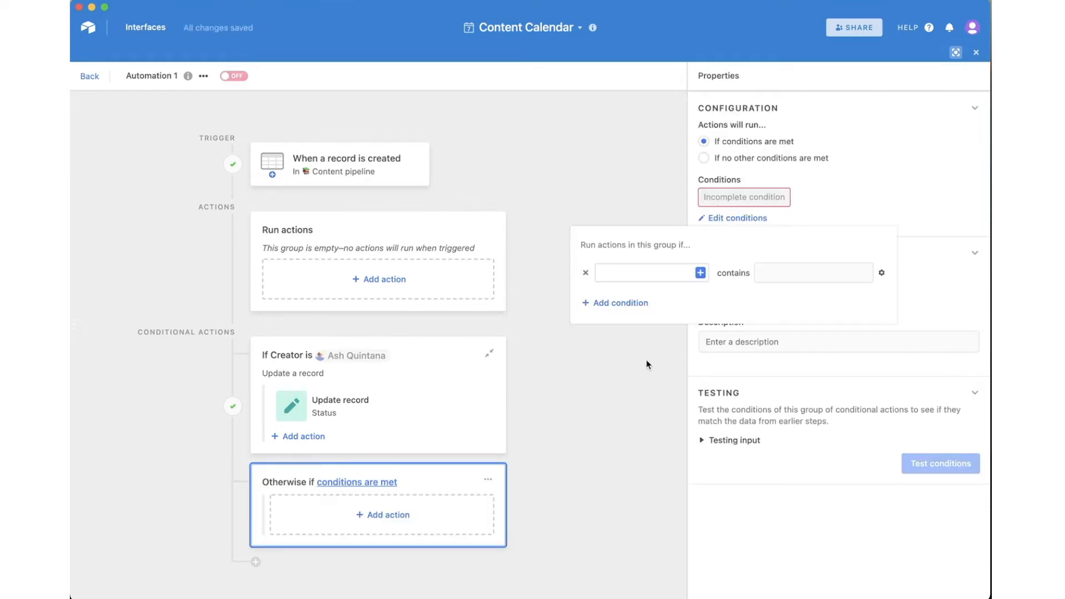
left_click(700, 272)
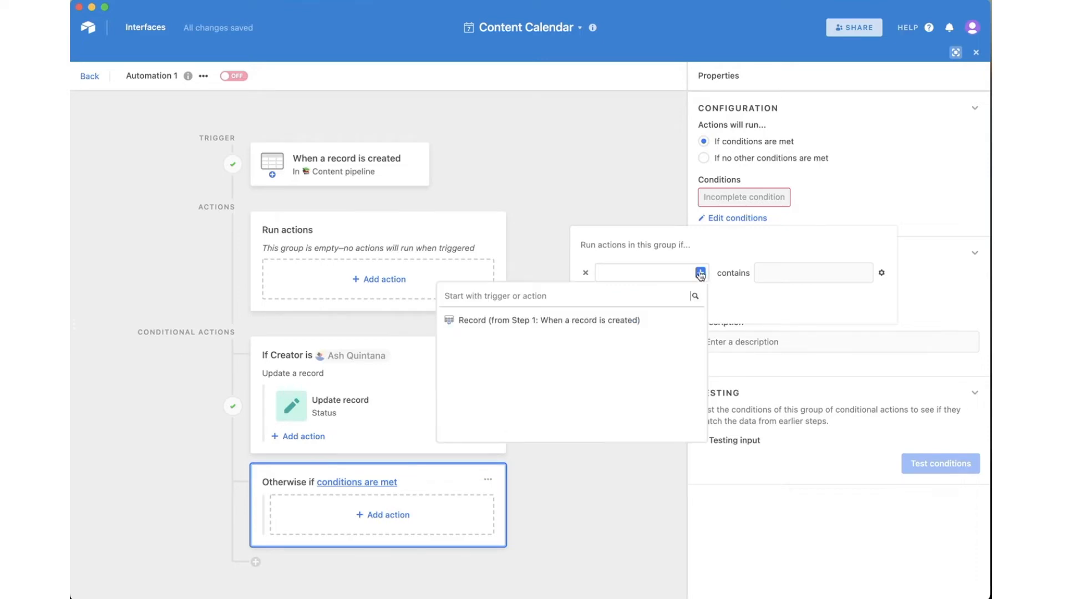
left_click(684, 327)
scroll(655, 383, "down", 3)
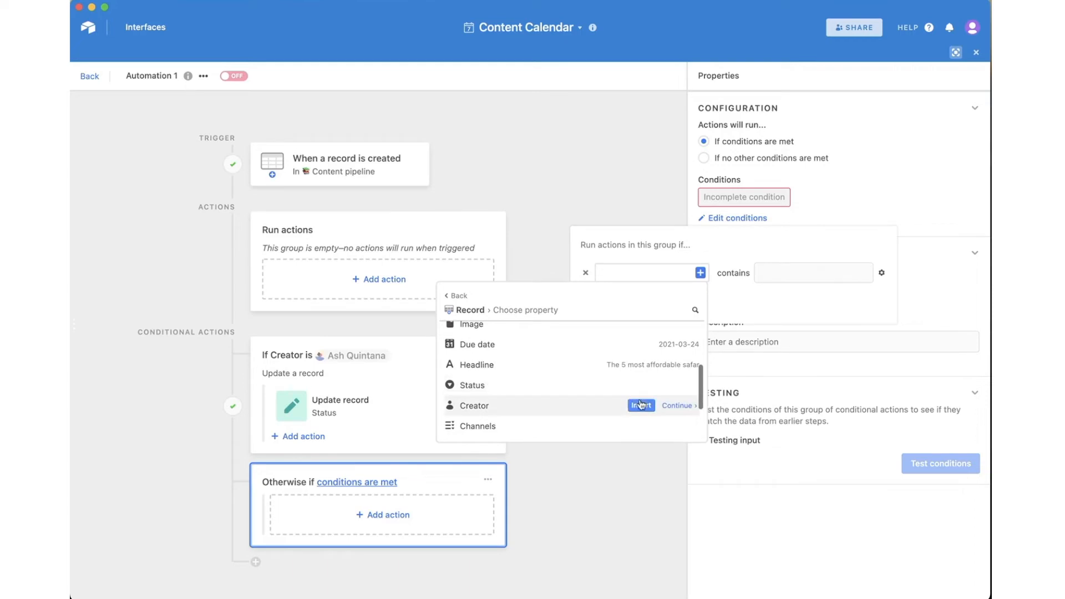
left_click(638, 405)
left_click(793, 275)
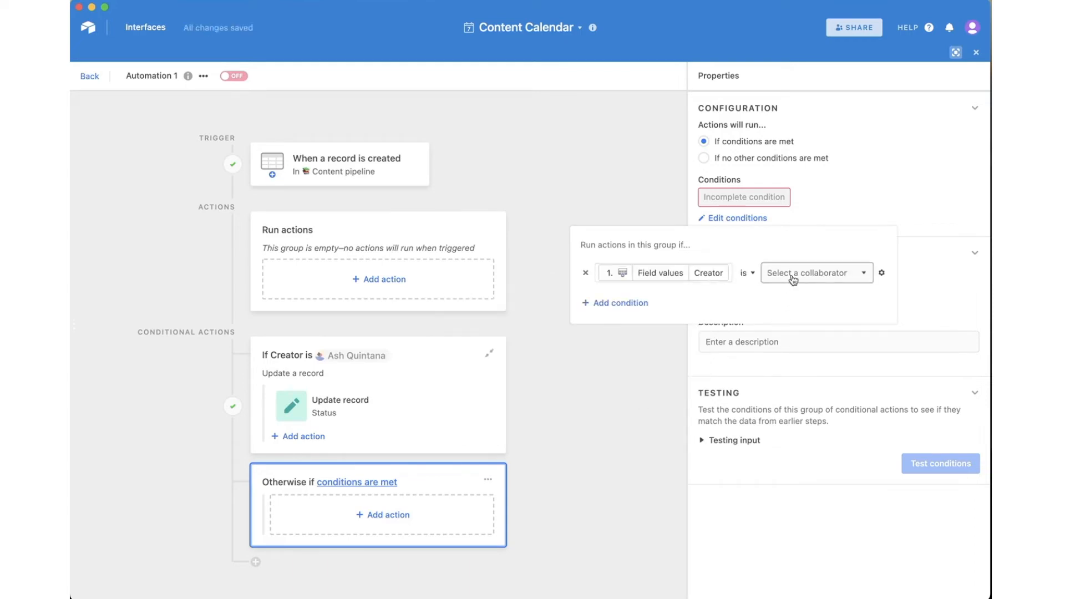
scroll(810, 344, "down", 1)
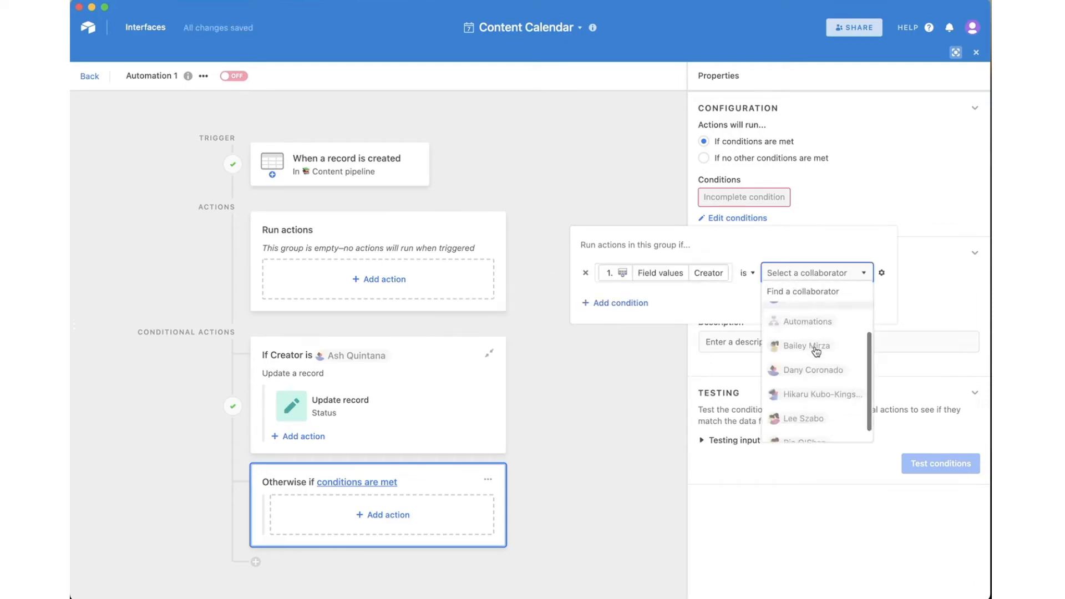
left_click(803, 417)
left_click(941, 301)
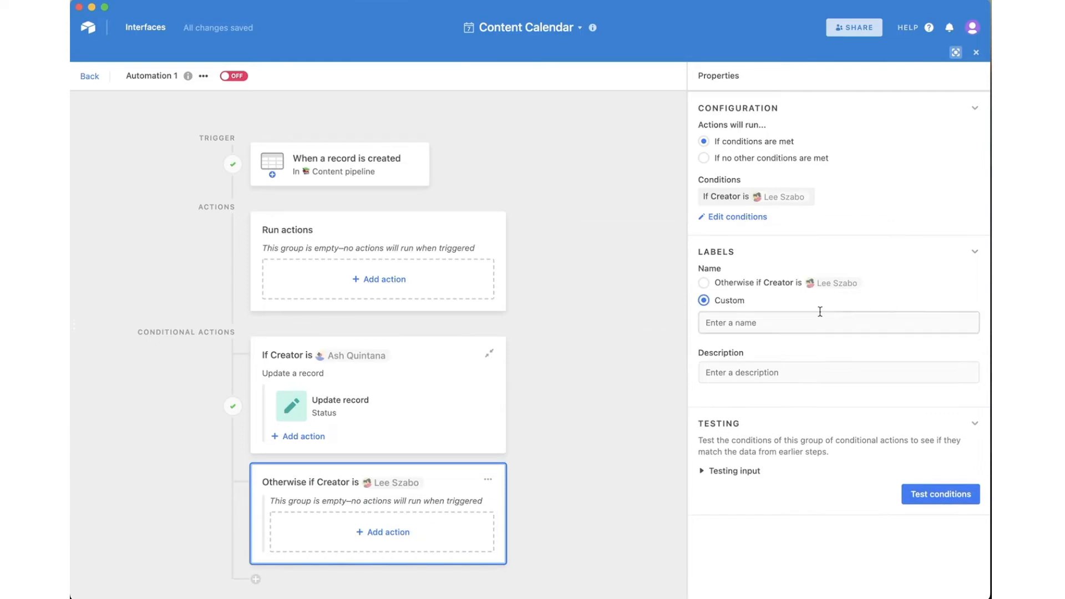
left_click(756, 290)
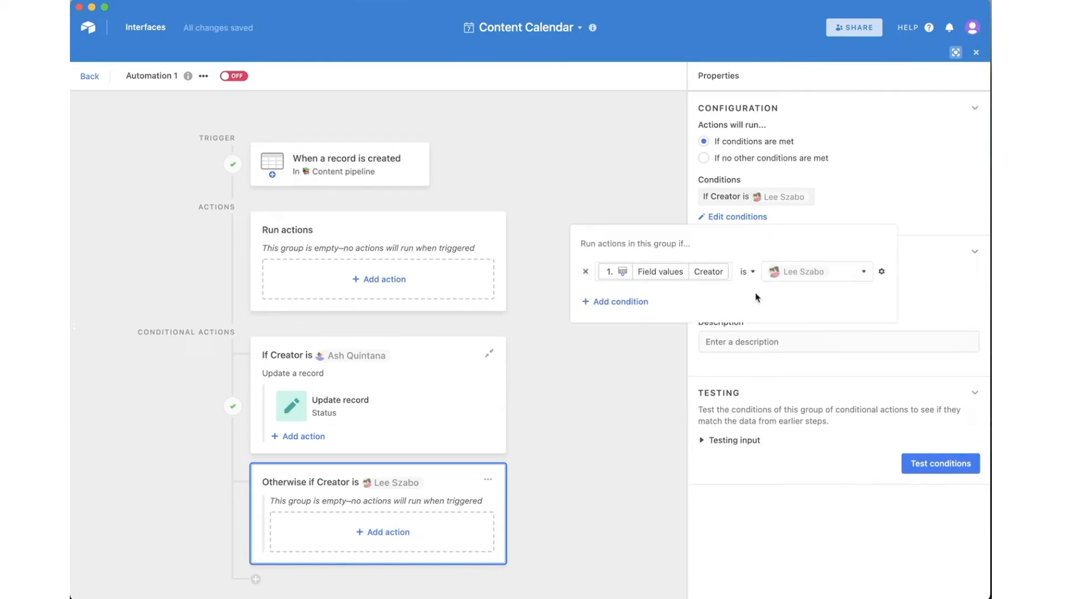
left_click(643, 388)
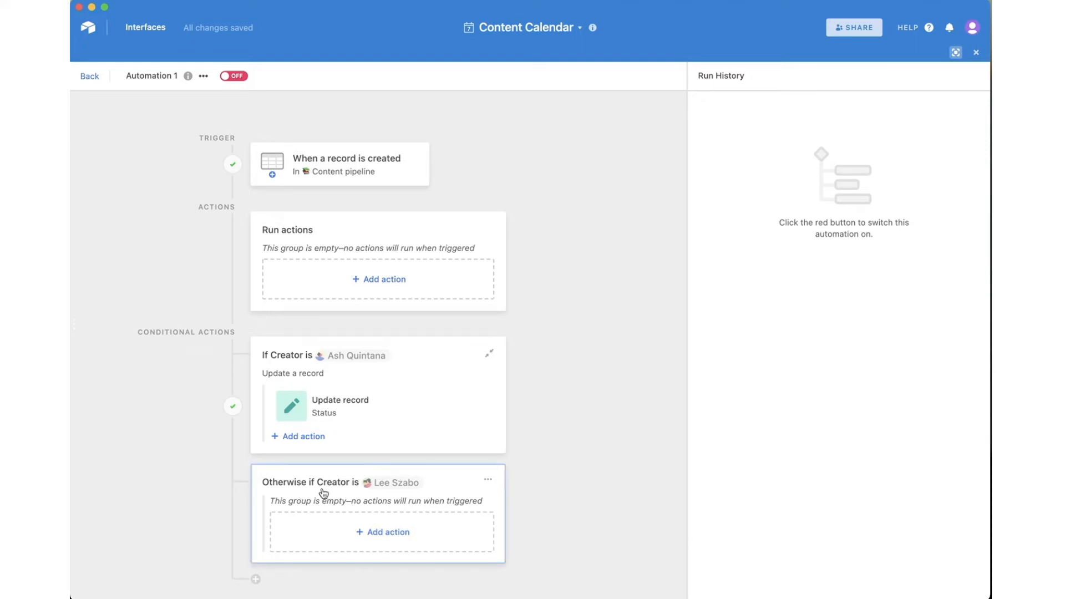
Add an Update record action to the second conditional group, using the Content pipeline table and the trigger record's Airtable record ID.
left_click(379, 538)
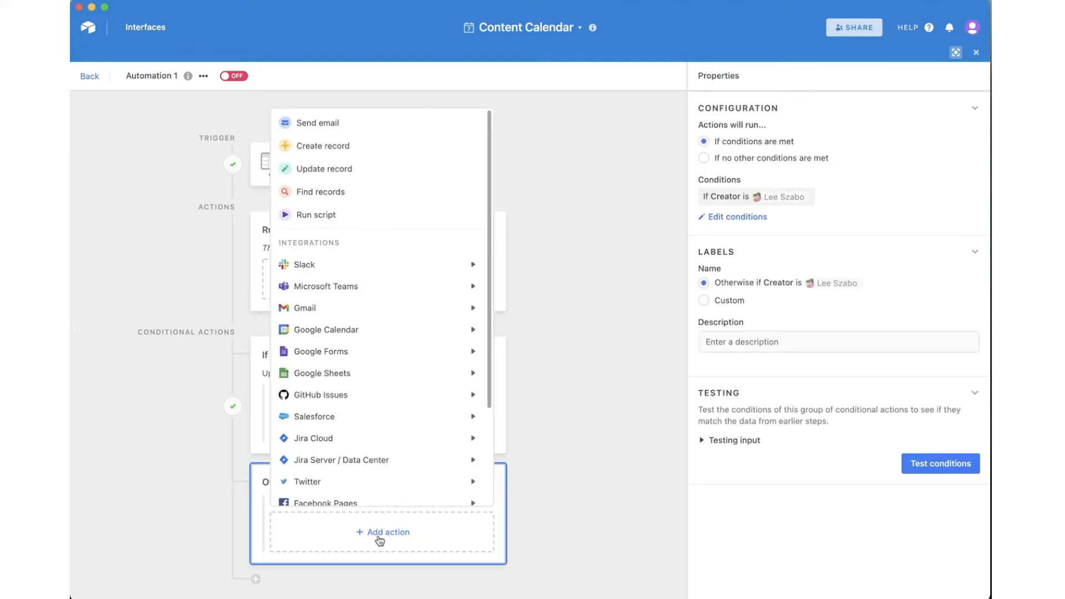
left_click(340, 167)
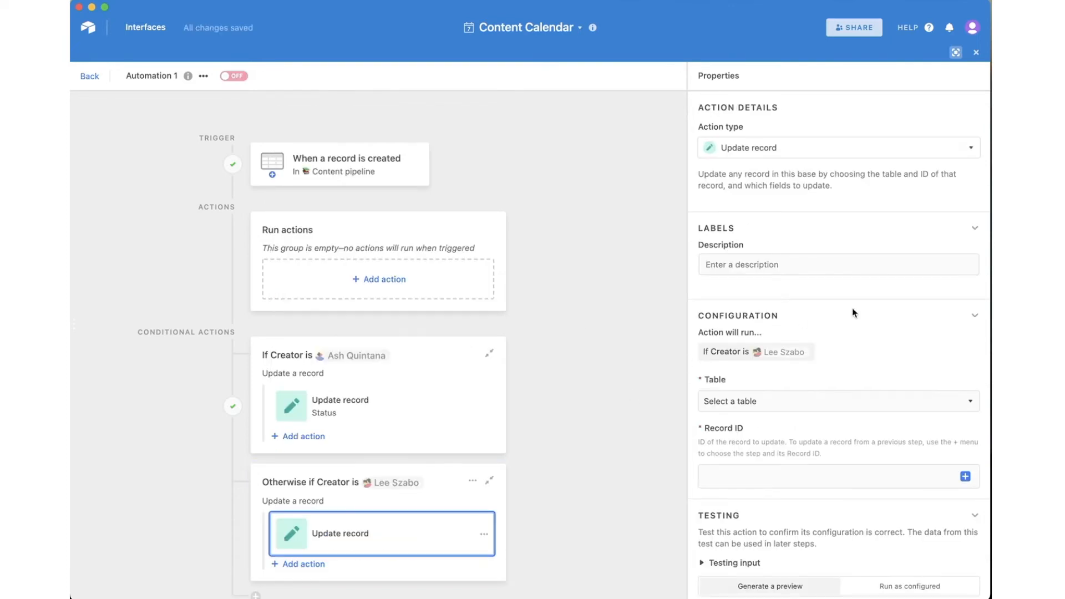
scroll(852, 308, "down", 1)
left_click(776, 366)
left_click(772, 409)
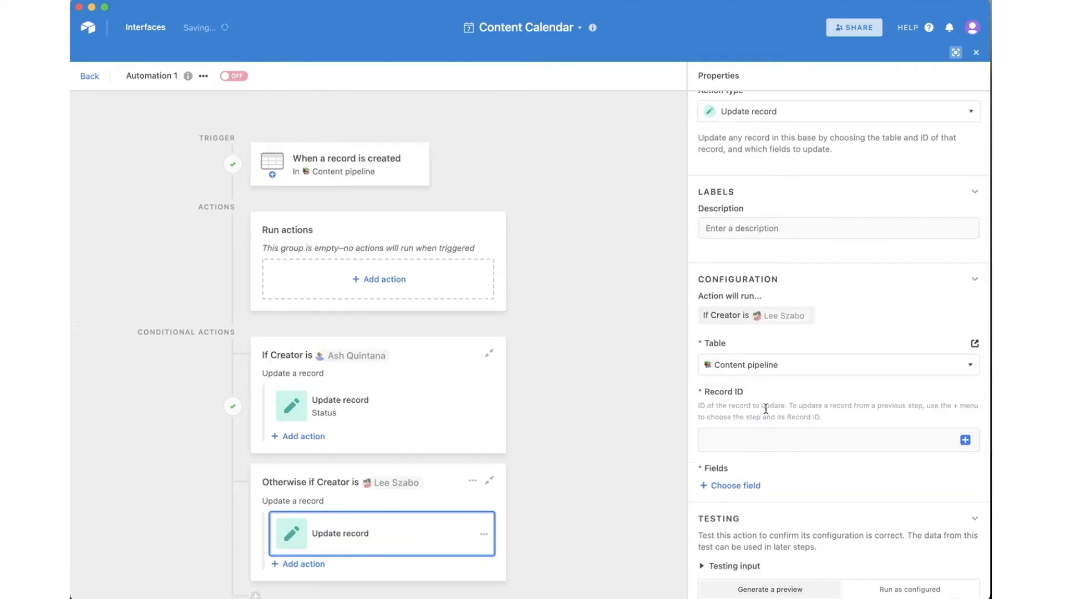
left_click(965, 440)
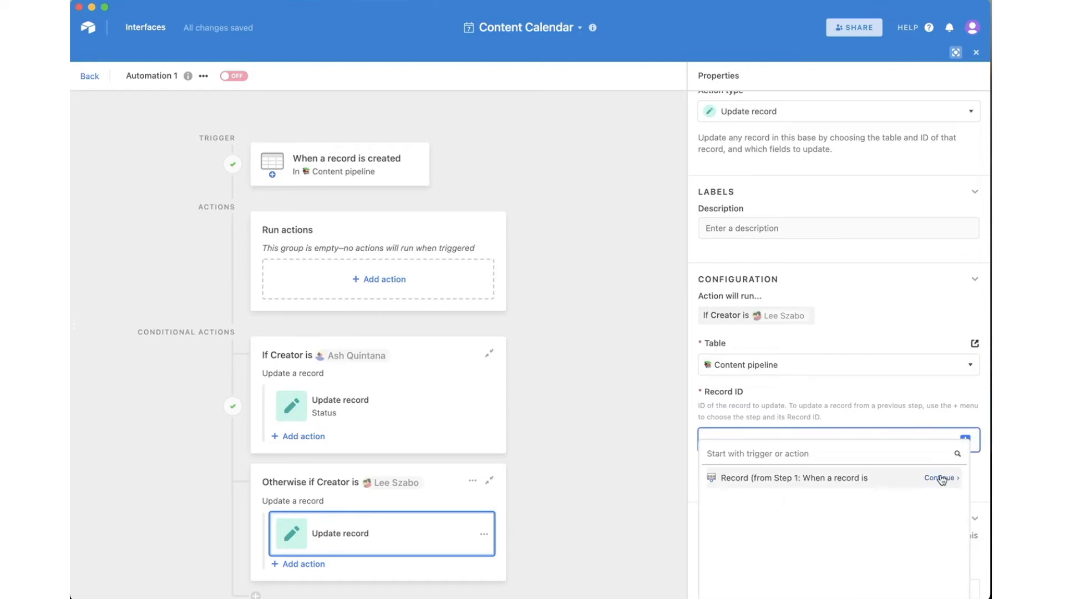
left_click(941, 478)
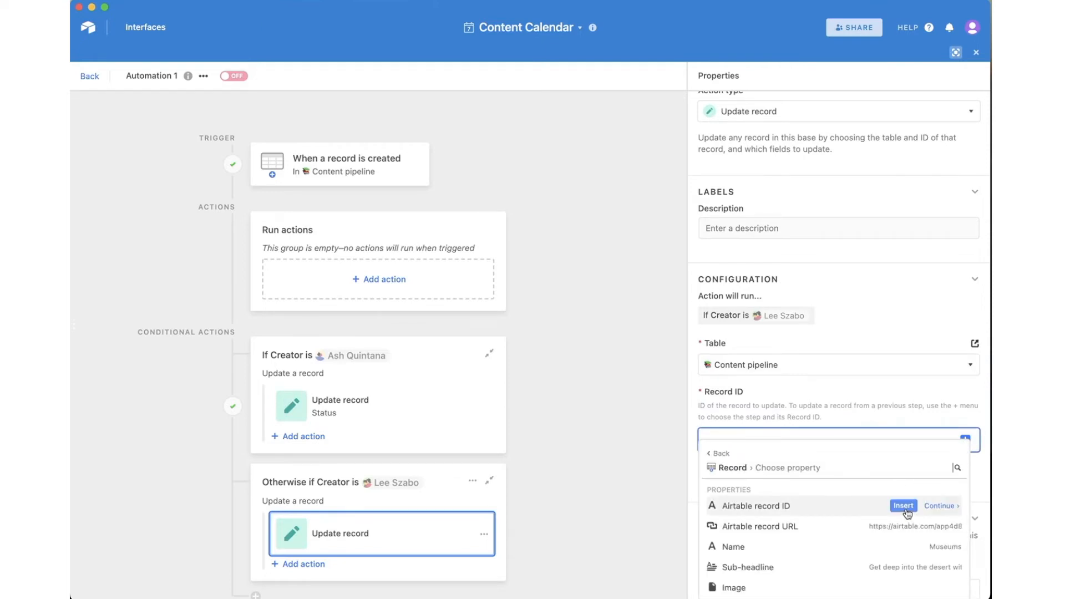
left_click(903, 505)
Have the second group's Update record action set the Status field to In progress.
scroll(832, 443, "down", 1)
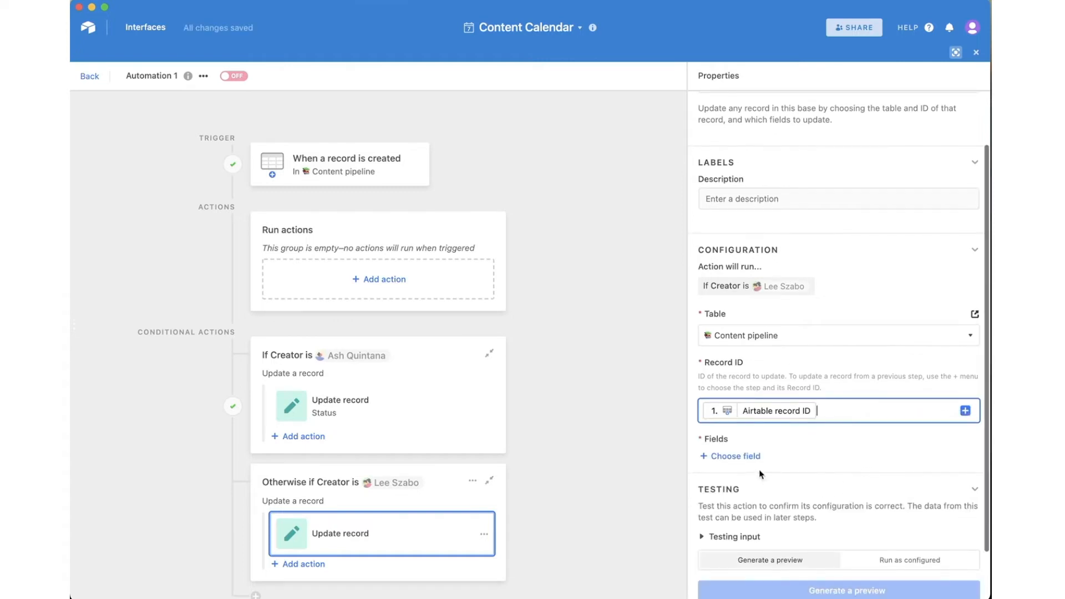
left_click(749, 458)
left_click(739, 340)
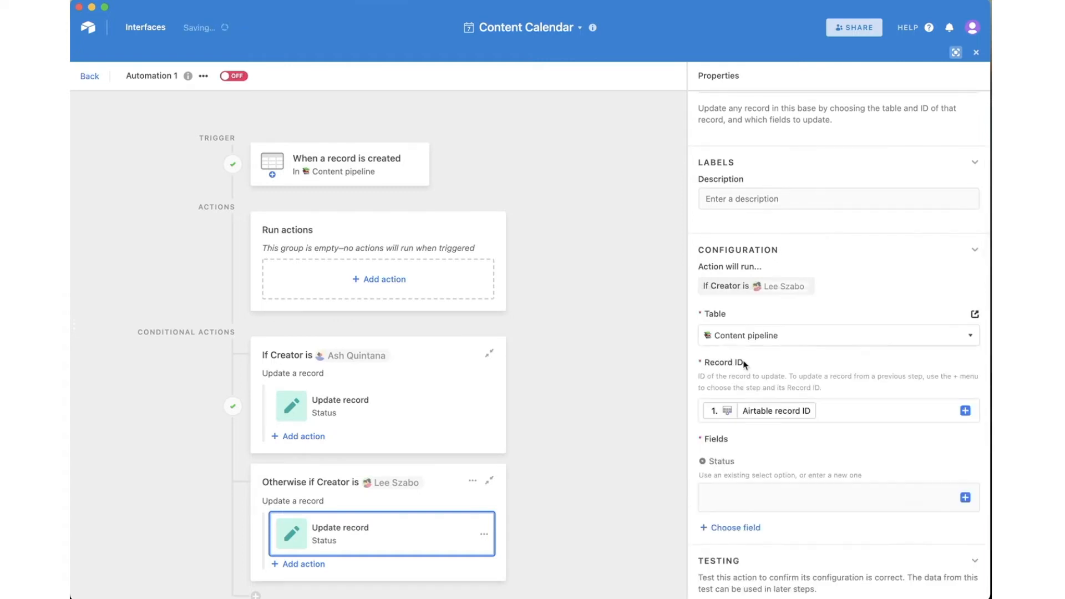
left_click(784, 497)
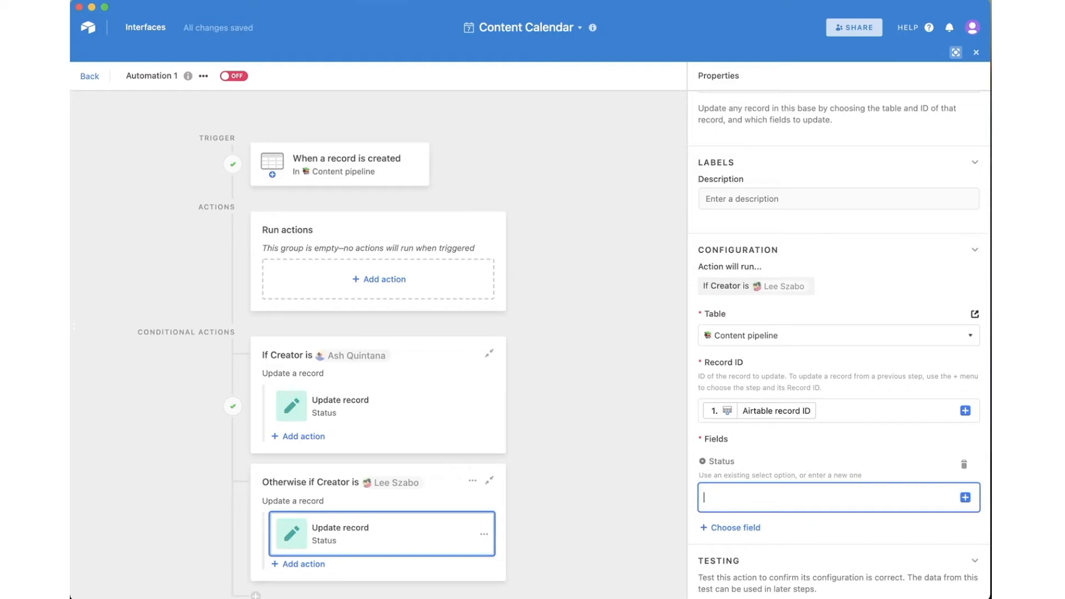
type("In progress")
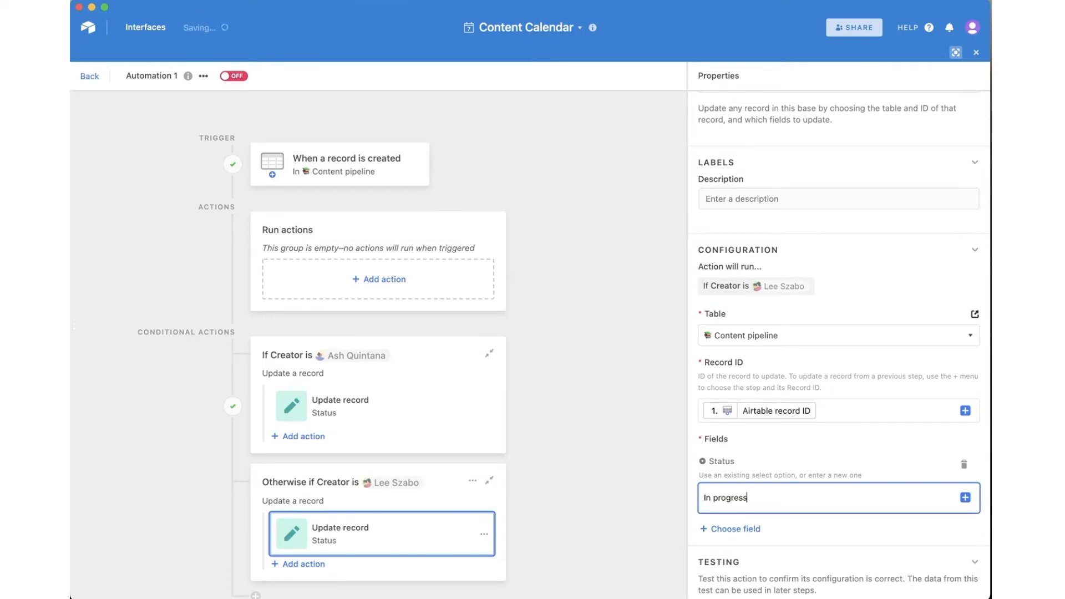
Generate a preview of the second group's Update record action, and compare the Status settings of both Update record actions.
scroll(793, 461, "down", 3)
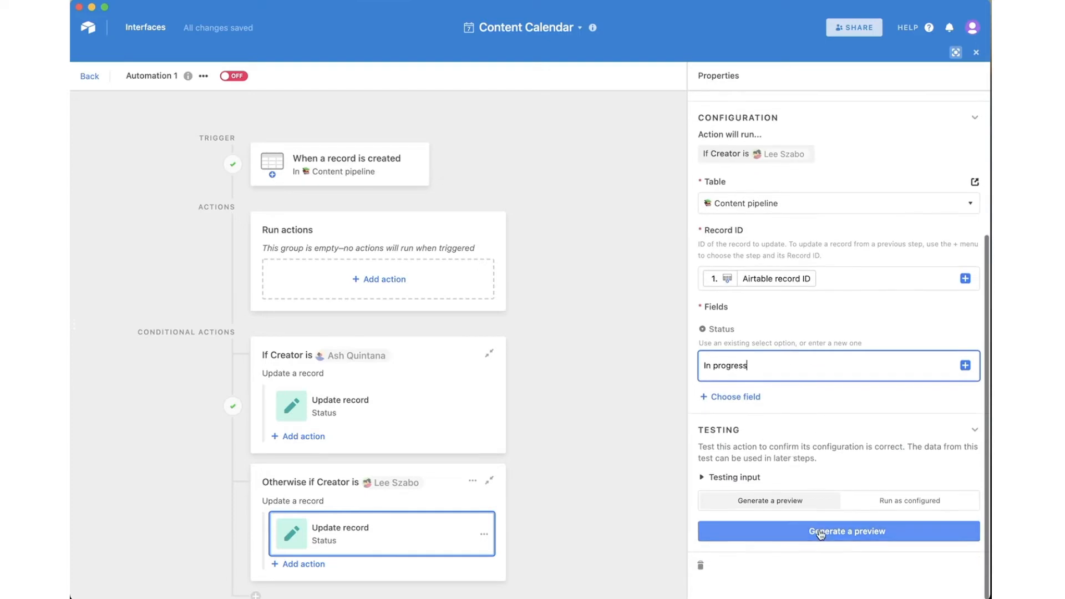
left_click(820, 531)
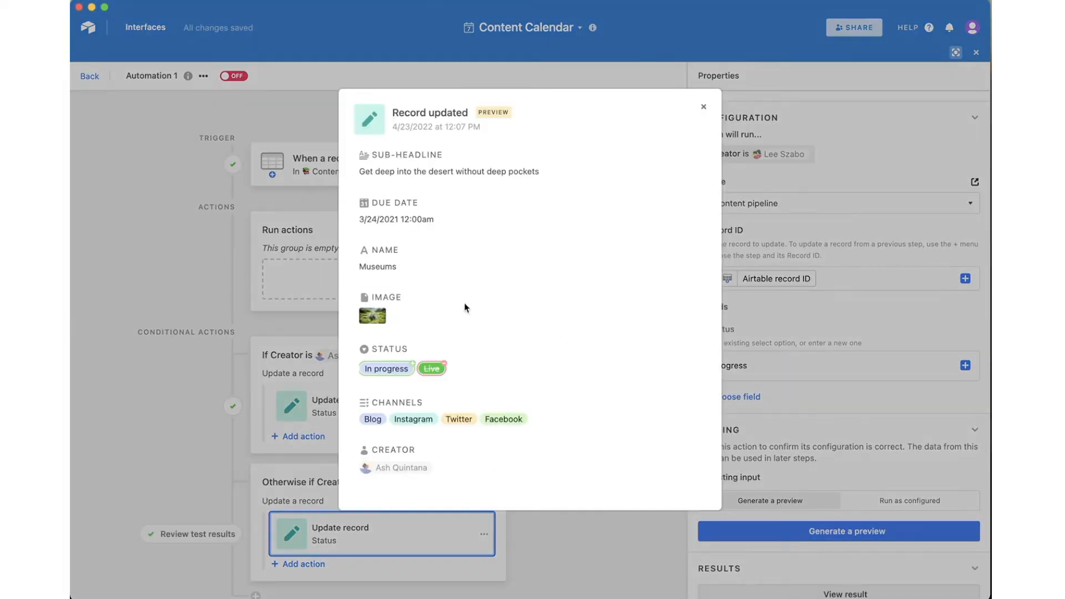
scroll(465, 307, "down", 2)
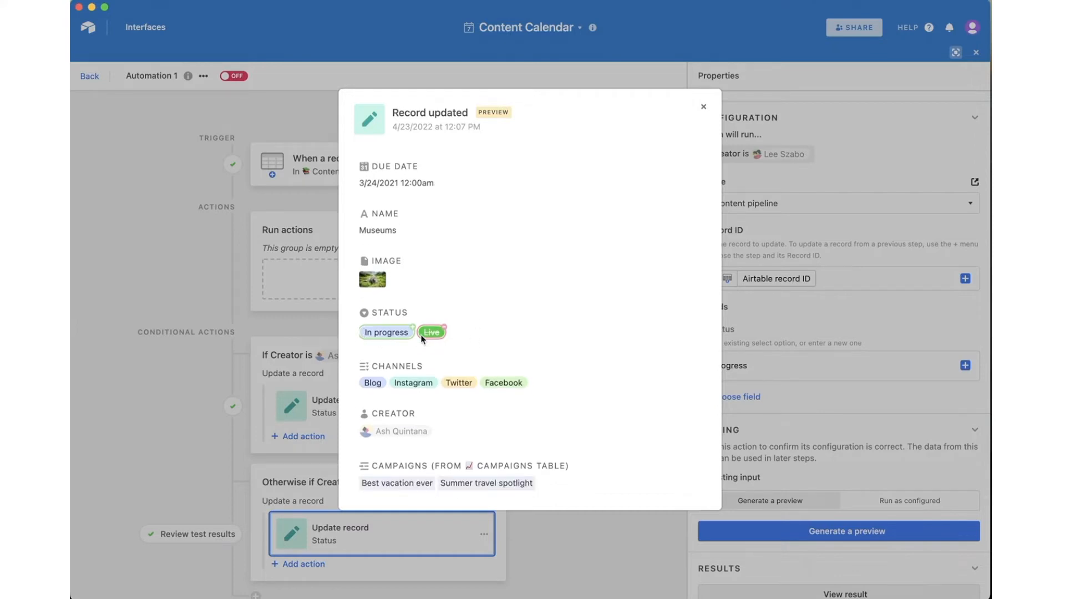
left_click(702, 106)
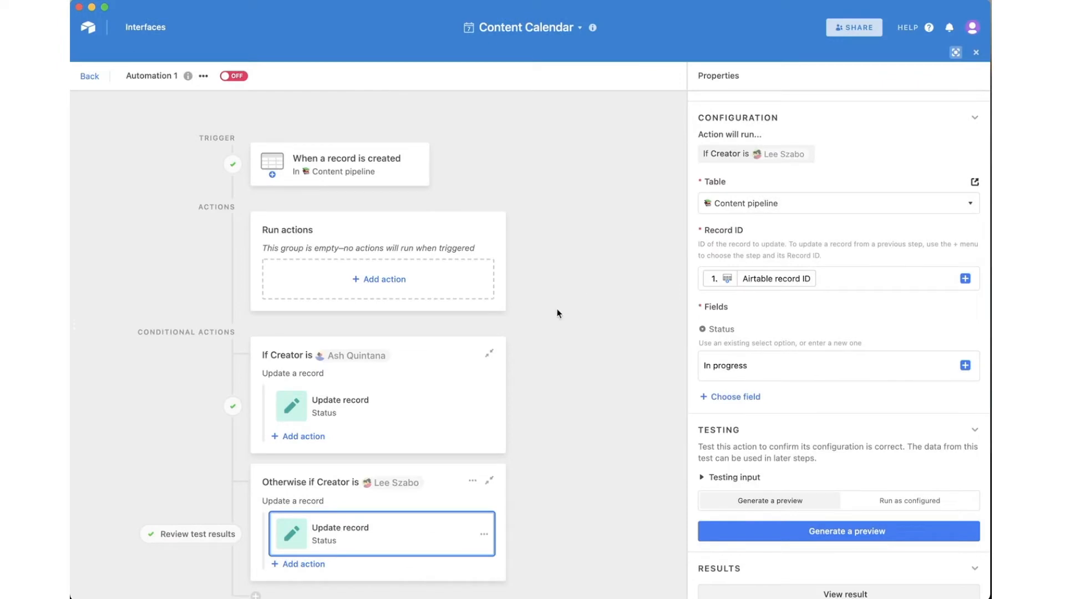
scroll(560, 300, "down", 1)
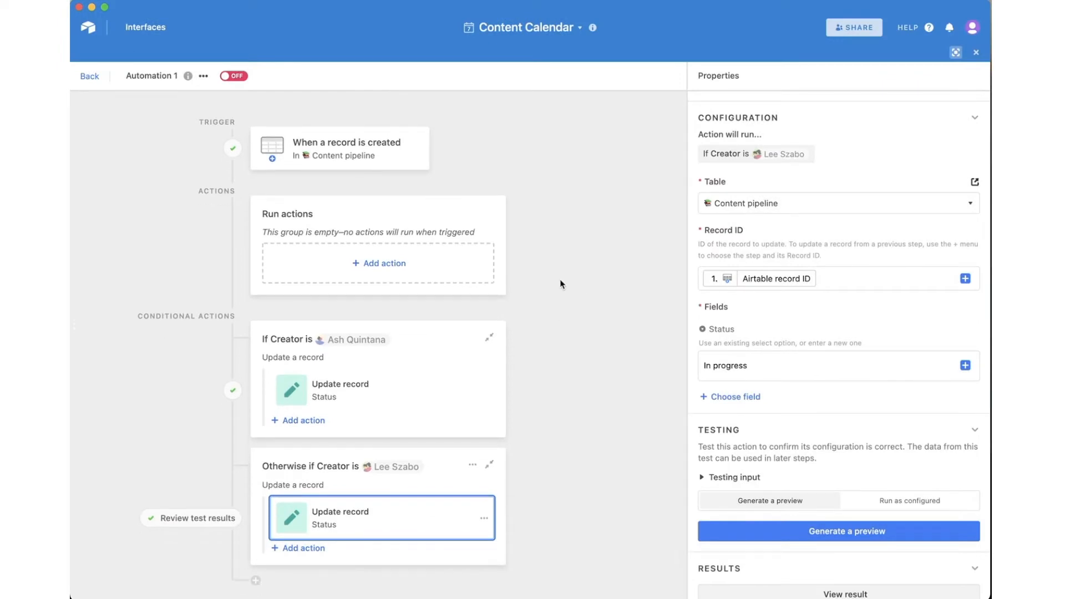
left_click(364, 402)
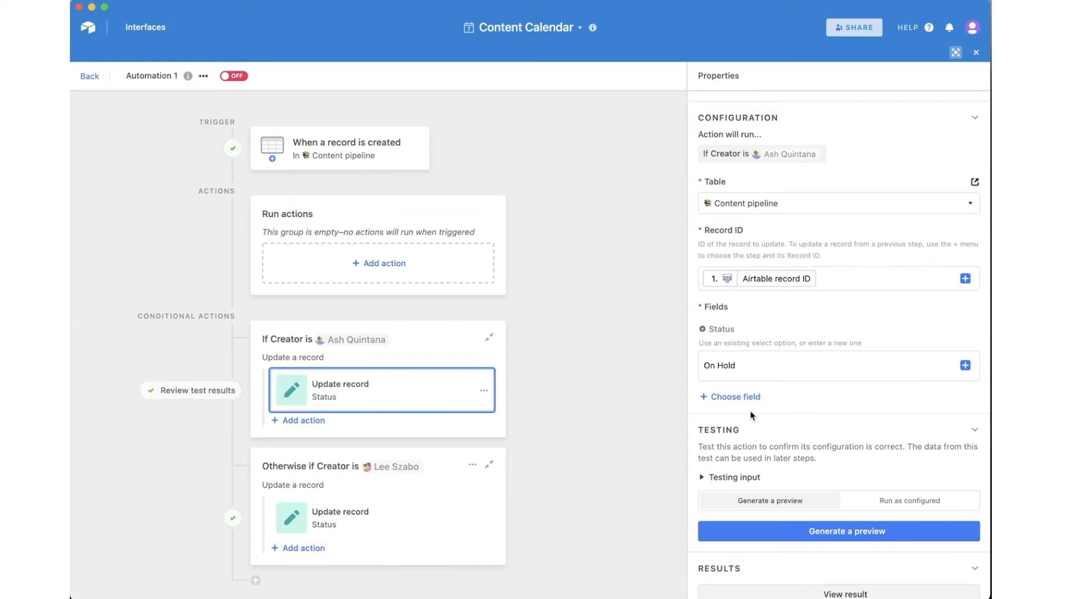
left_click(411, 525)
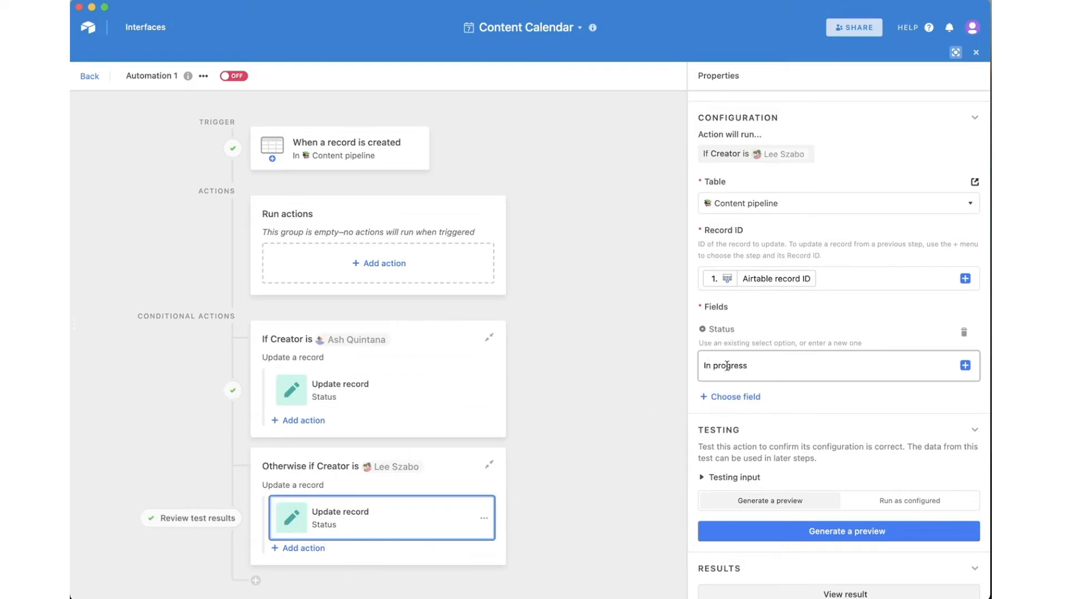
left_click(556, 334)
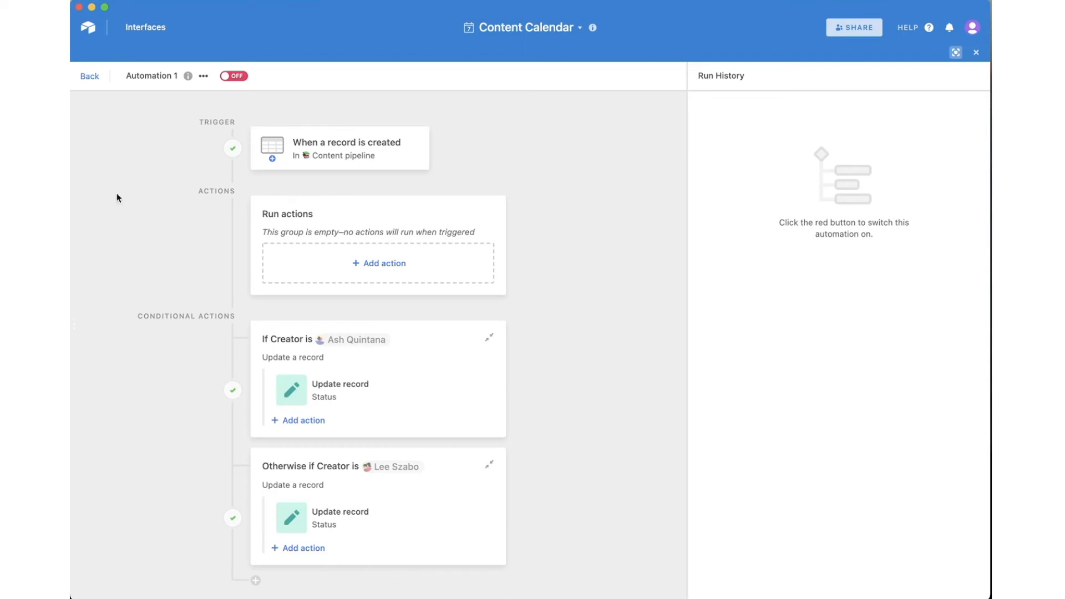
Return to the automations list and create a custom automation triggered when a record matches conditions.
left_click(90, 77)
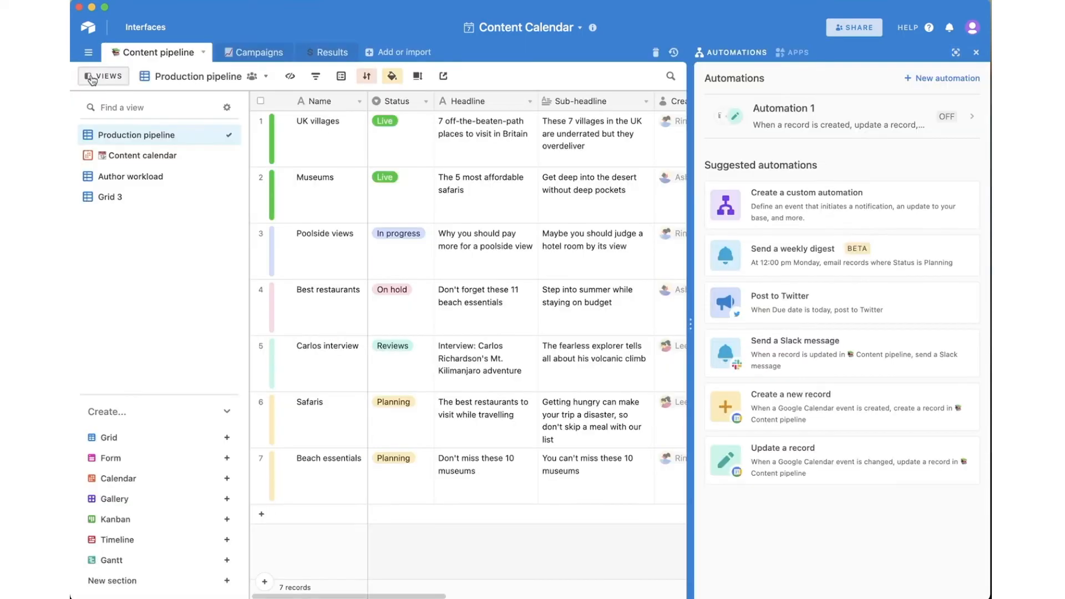
left_click(814, 199)
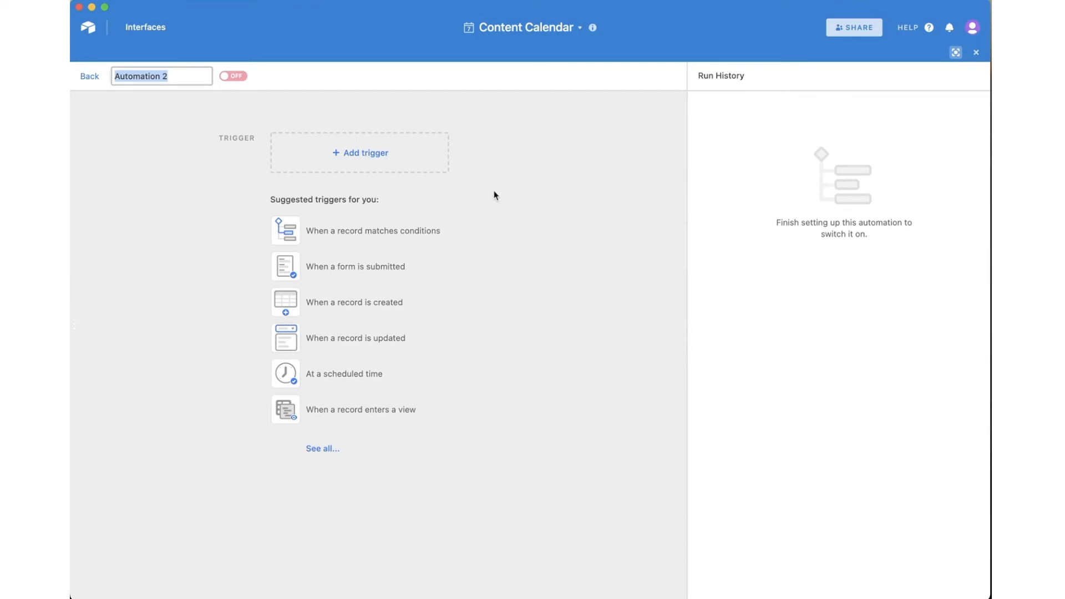
left_click(373, 160)
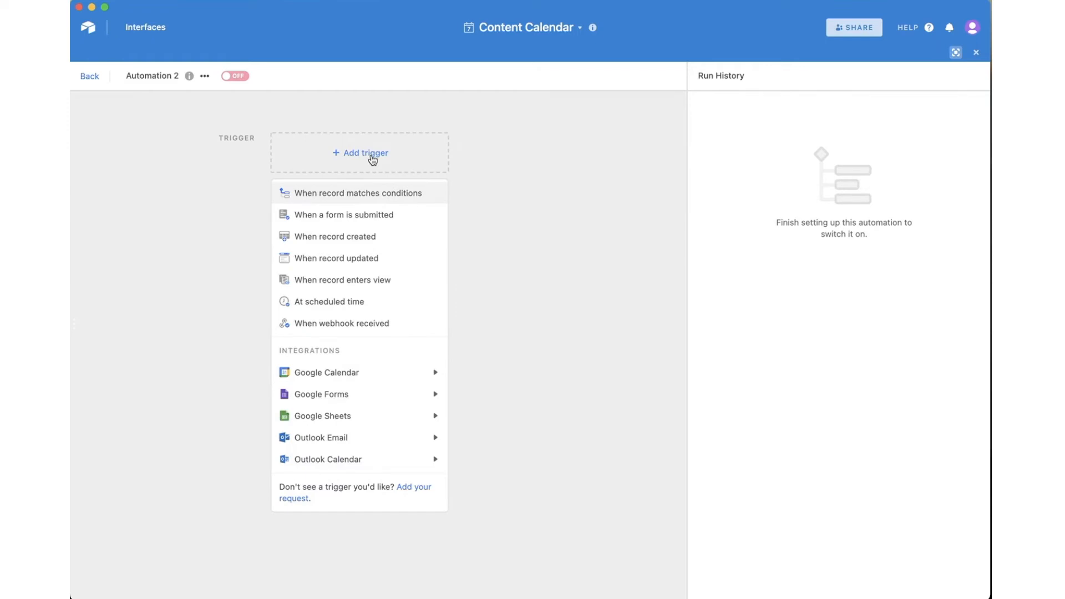
left_click(382, 195)
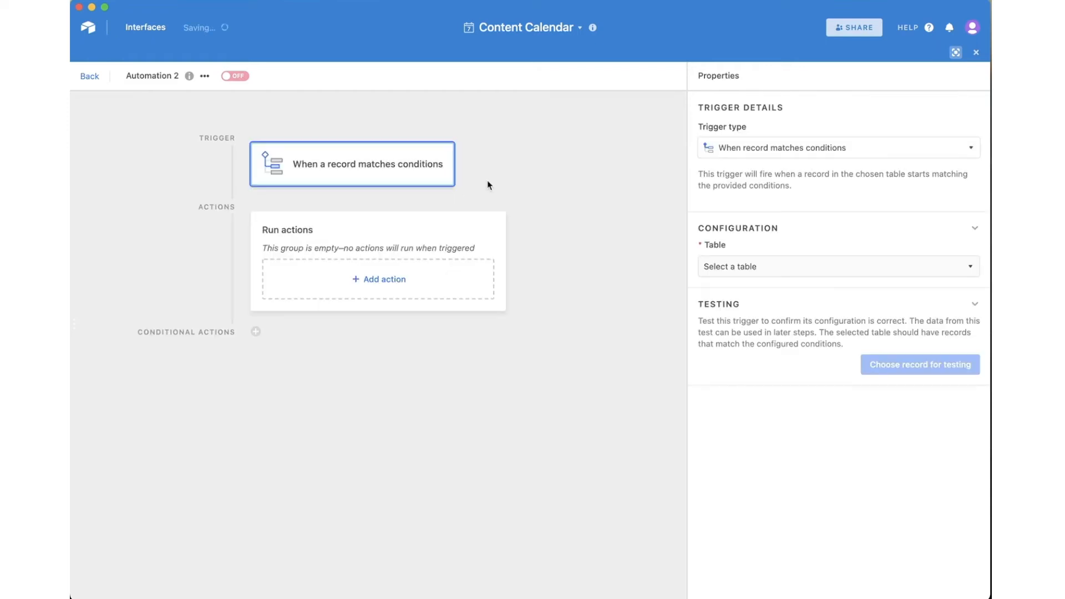
Configure the trigger for the Content pipeline table with the condition that Status is Live.
left_click(746, 267)
left_click(757, 315)
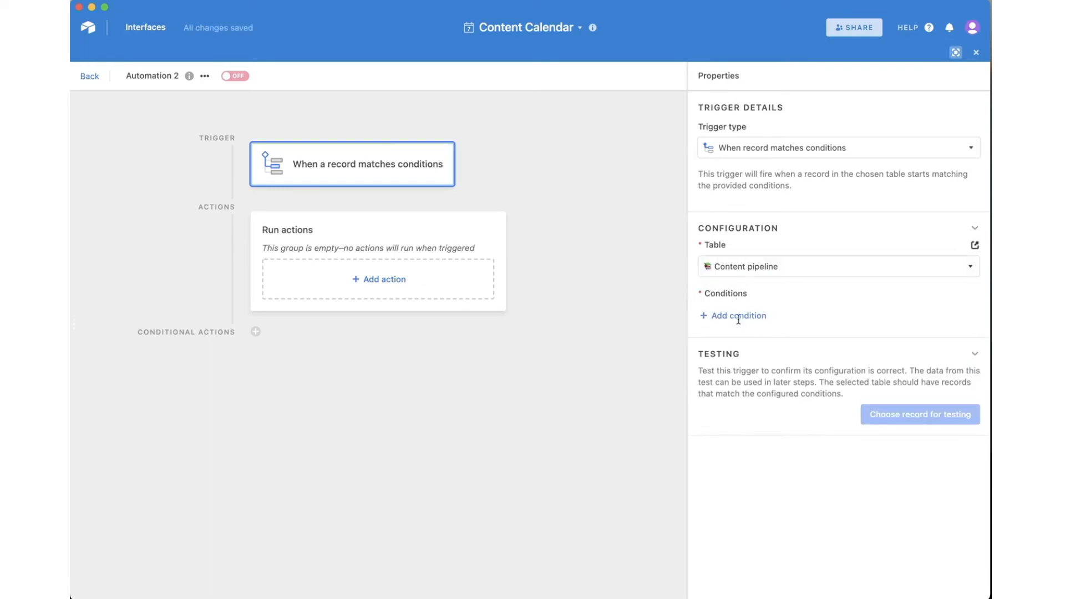
left_click(738, 317)
left_click(772, 319)
left_click(792, 383)
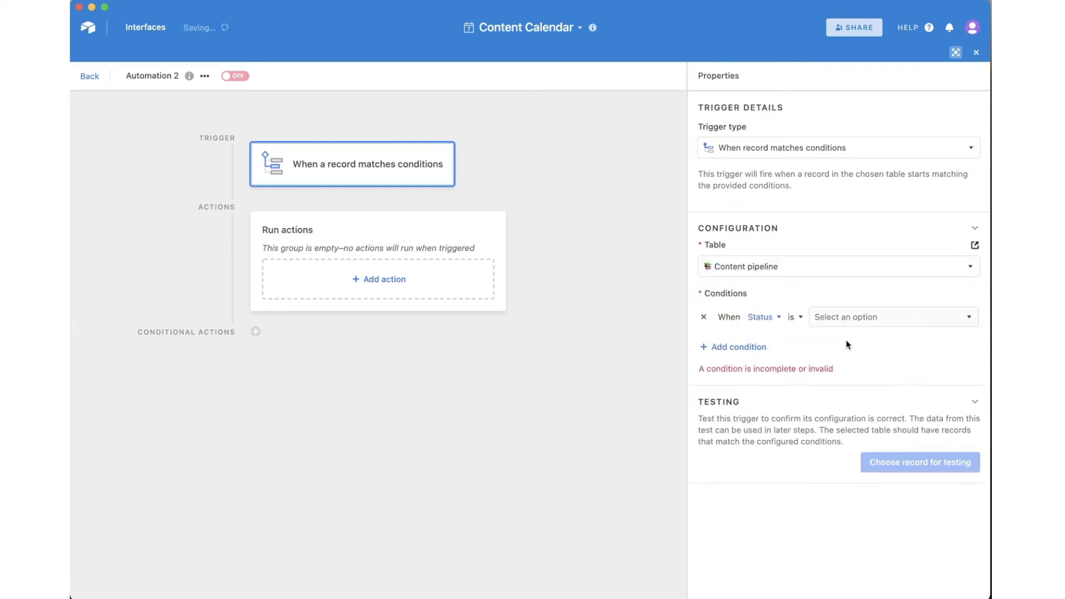
left_click(855, 322)
left_click(829, 358)
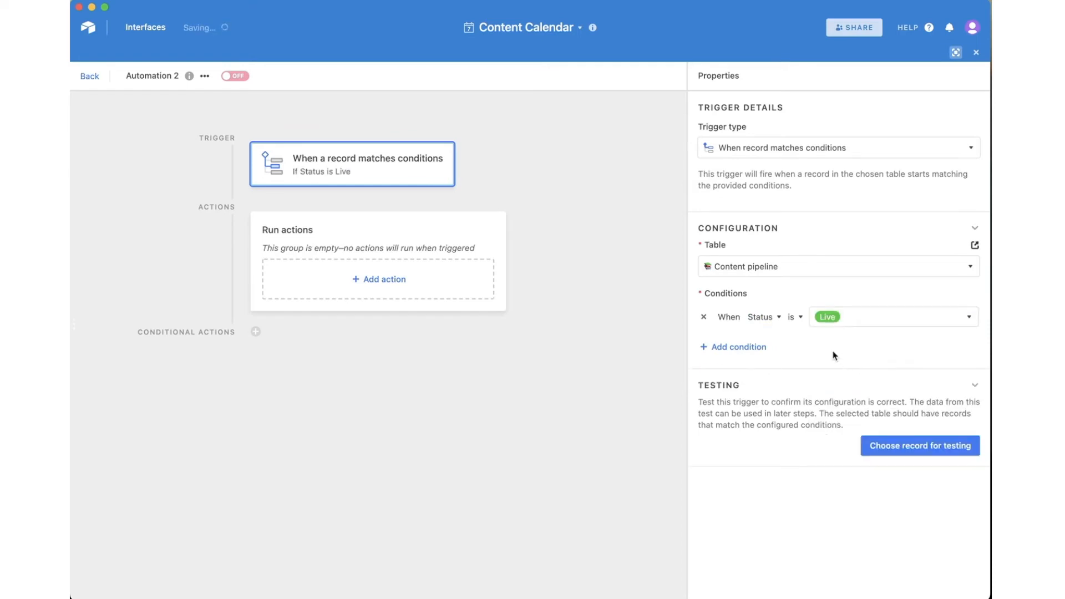
Test the matching-conditions trigger with the Museums record.
left_click(914, 448)
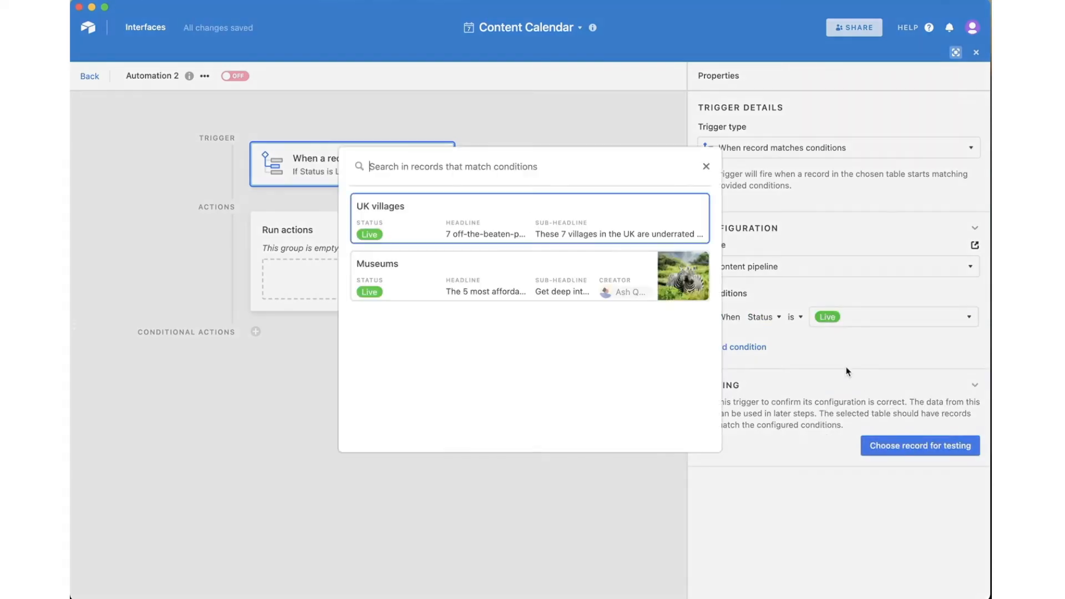
left_click(506, 269)
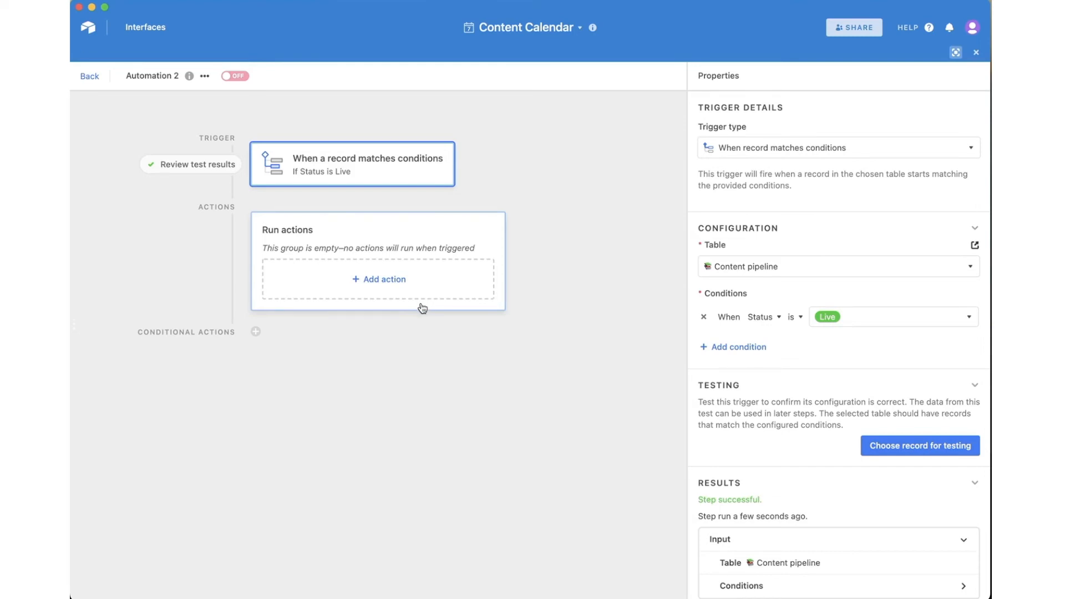
left_click(272, 344)
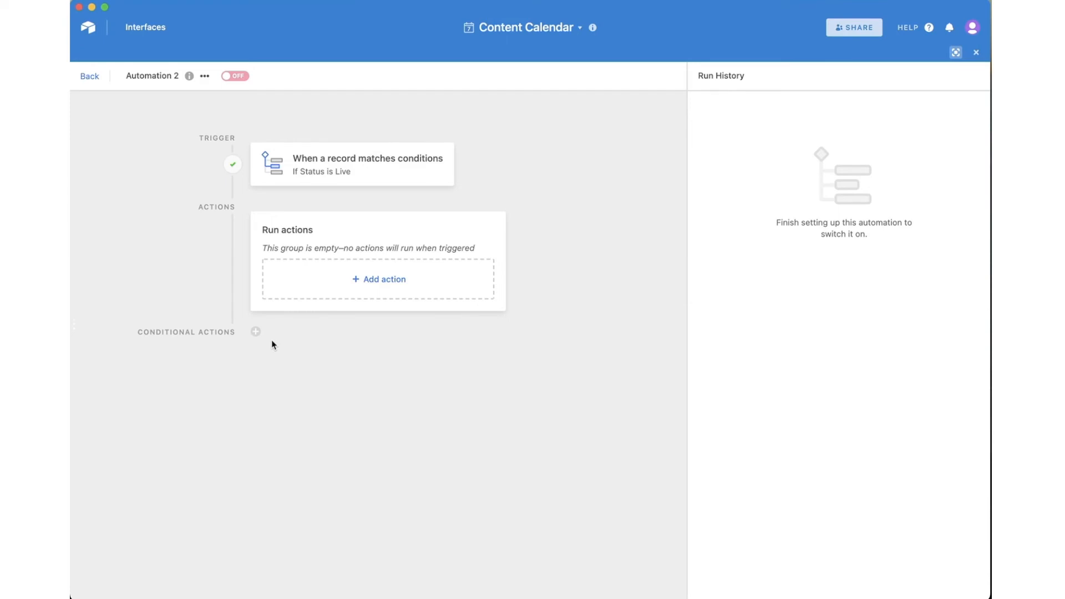
Add a group of conditional actions that runs if the record's Creator is the second collaborator listed.
left_click(256, 332)
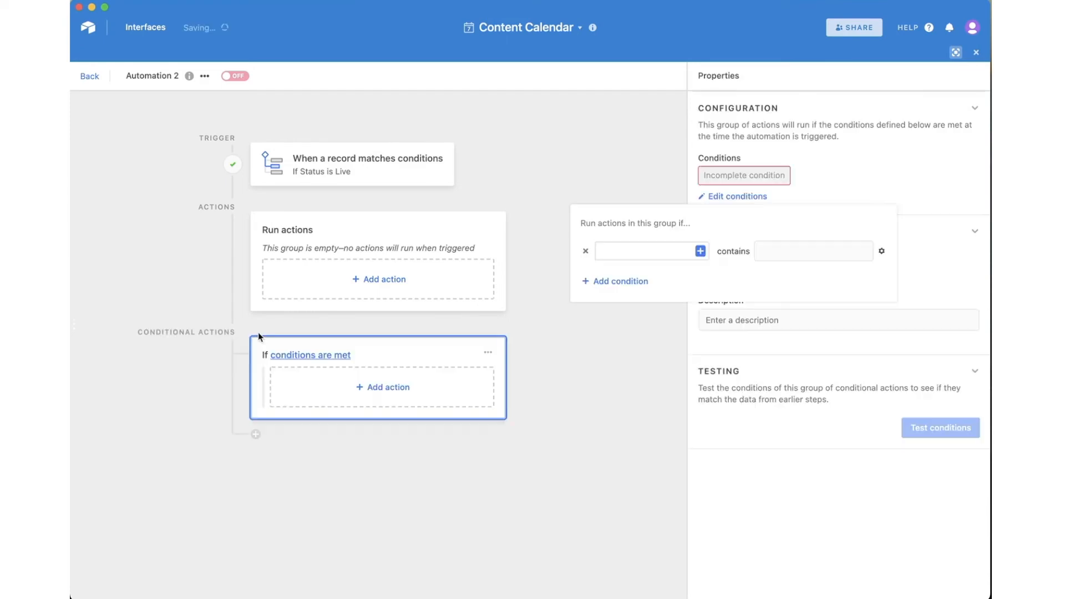
left_click(700, 251)
left_click(695, 297)
scroll(638, 366, "down", 2)
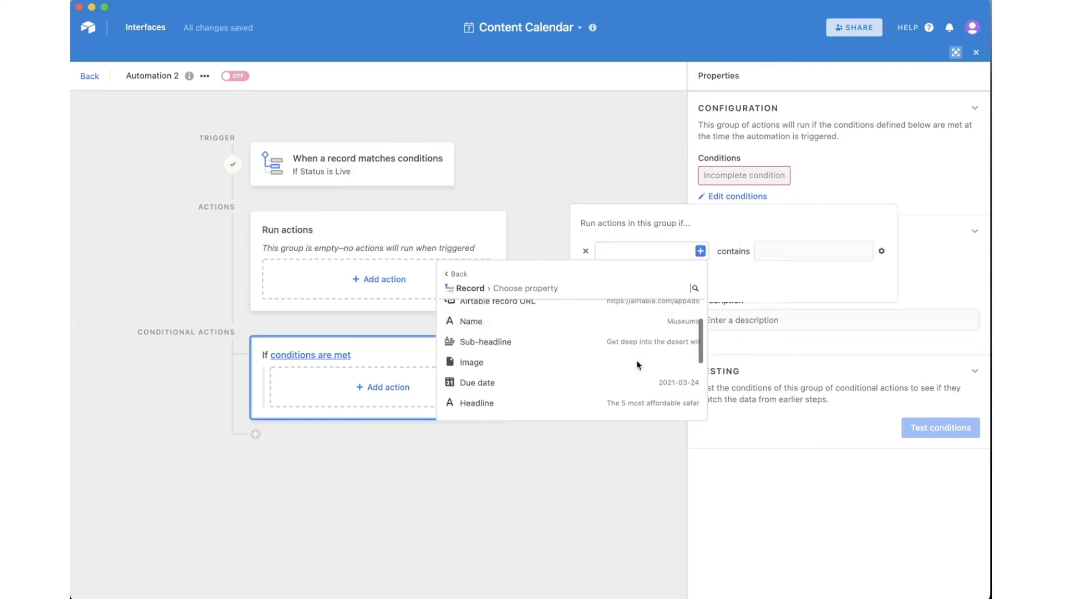
scroll(639, 376, "down", 2)
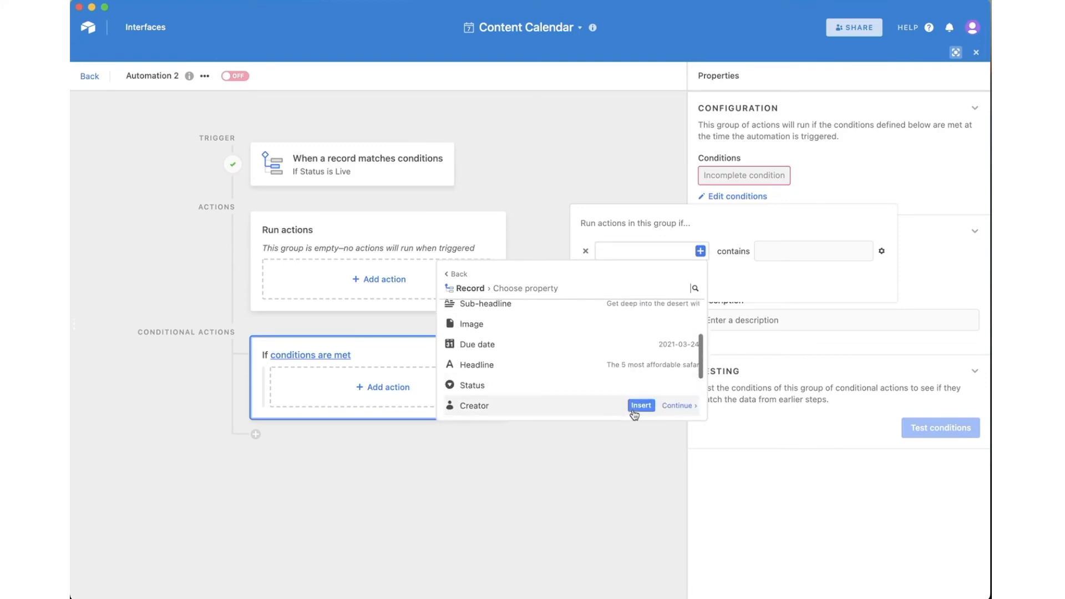
left_click(642, 406)
left_click(787, 255)
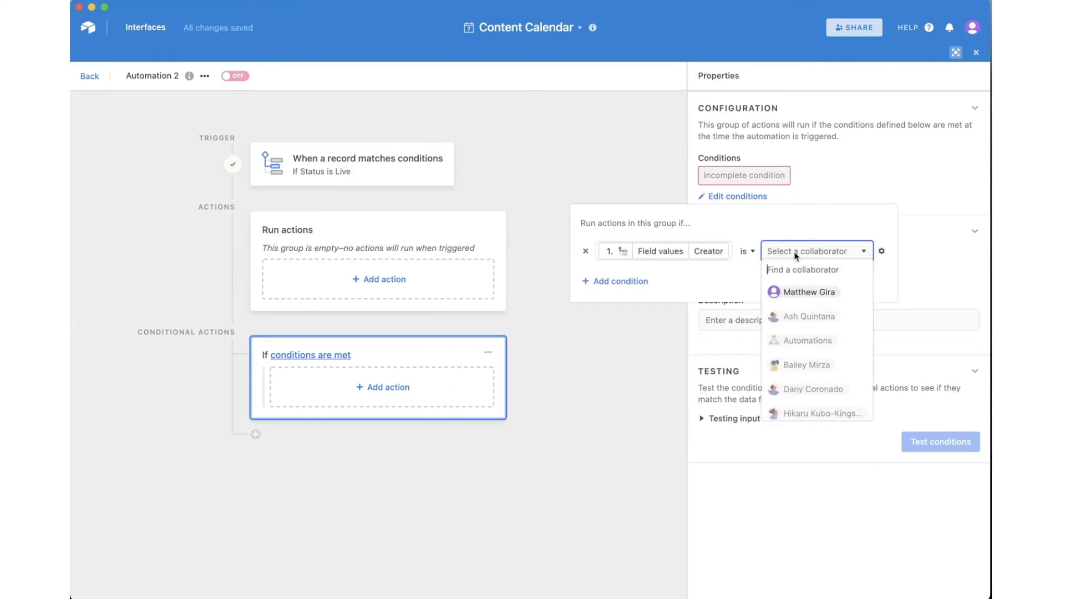
left_click(804, 316)
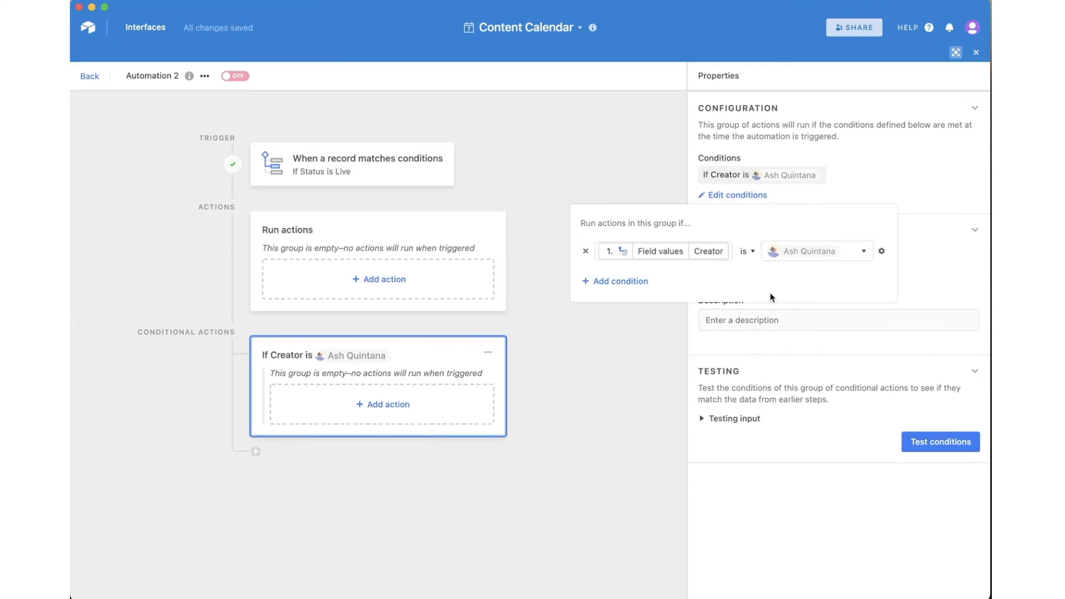
Add a second condition to the first conditional group requiring that Due date is today.
left_click(618, 282)
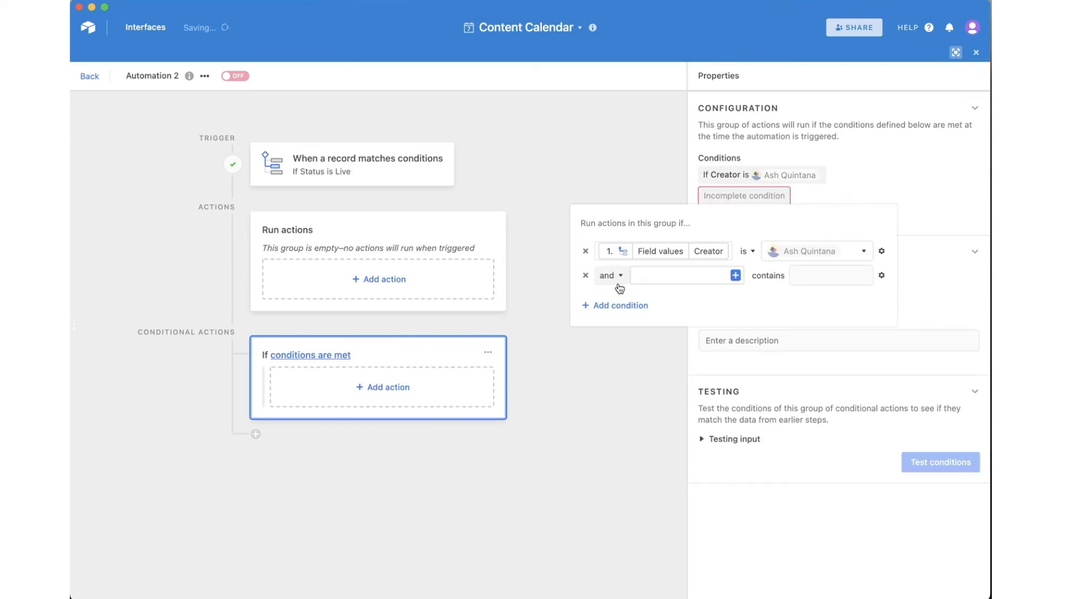
left_click(734, 276)
left_click(716, 321)
scroll(690, 389, "down", 1)
scroll(691, 388, "down", 1)
left_click(678, 394)
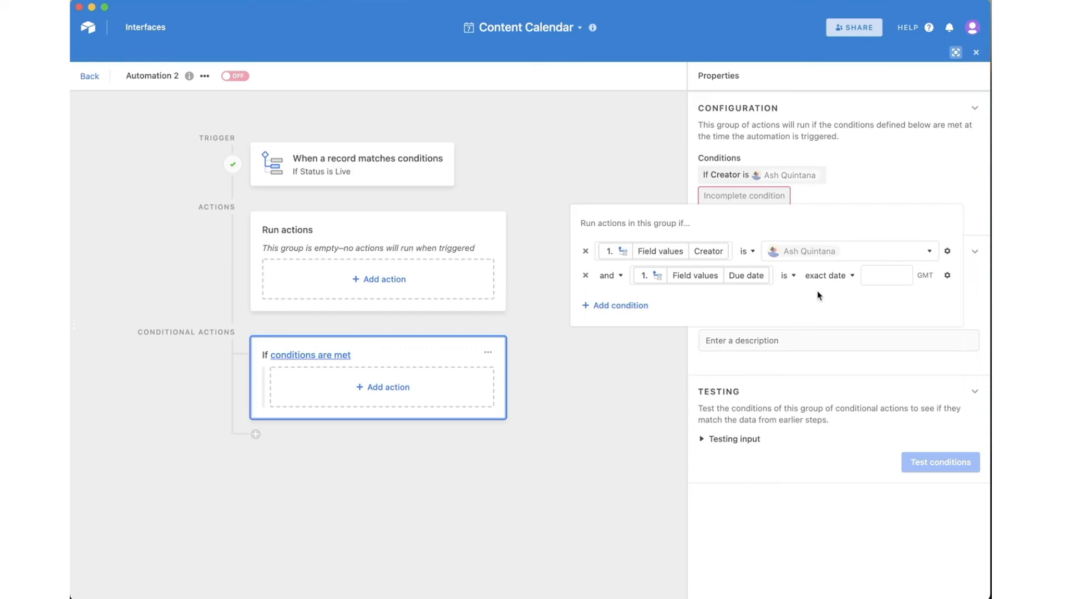
left_click(830, 276)
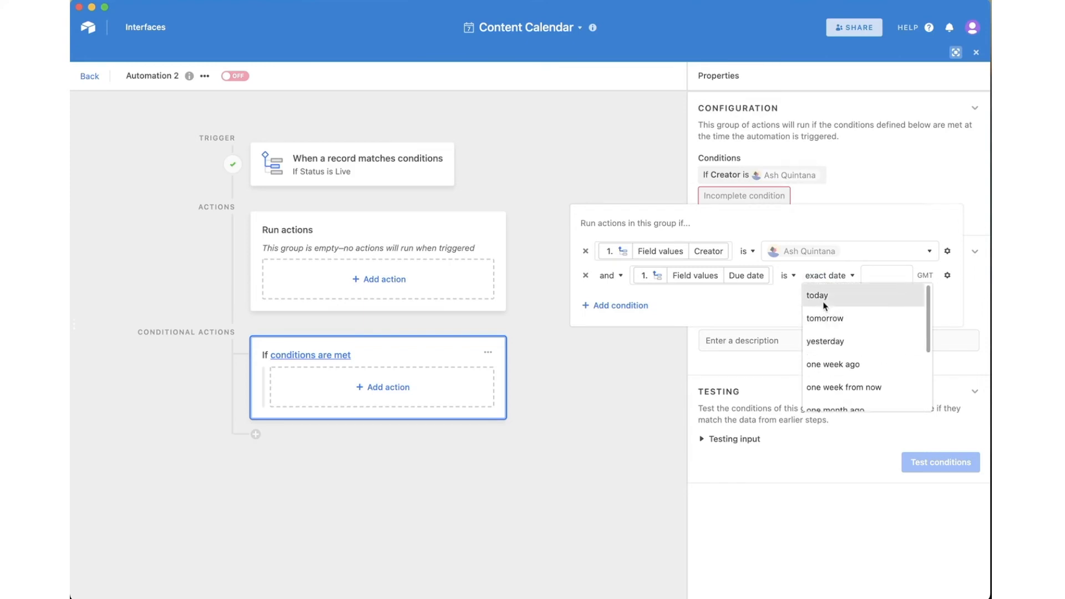
left_click(825, 305)
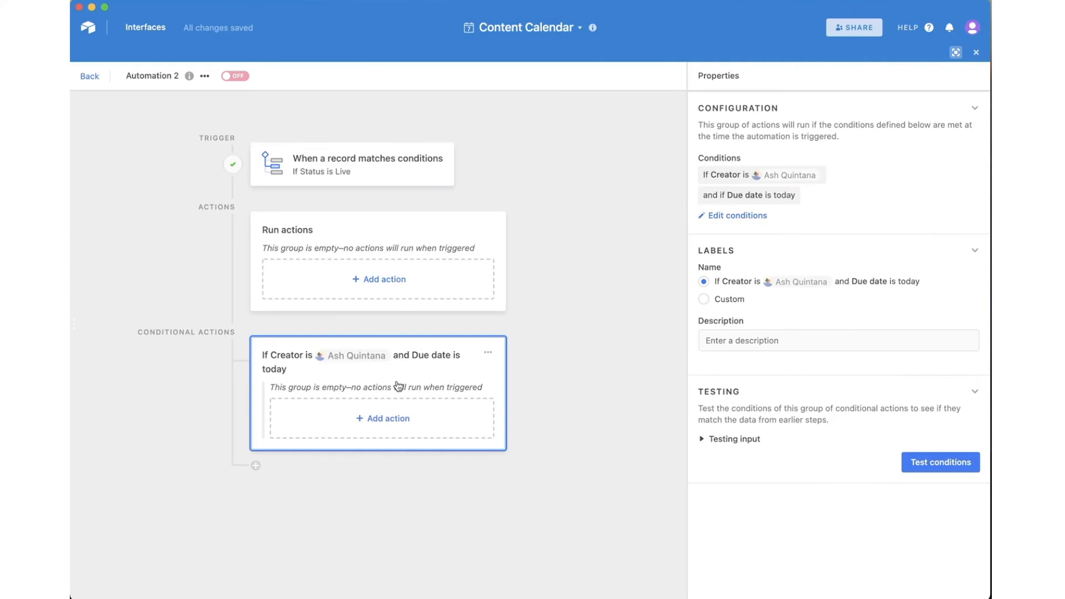
Browse the available actions and integrations, add a Send email action to the first conditional group, and review its settings.
left_click(388, 419)
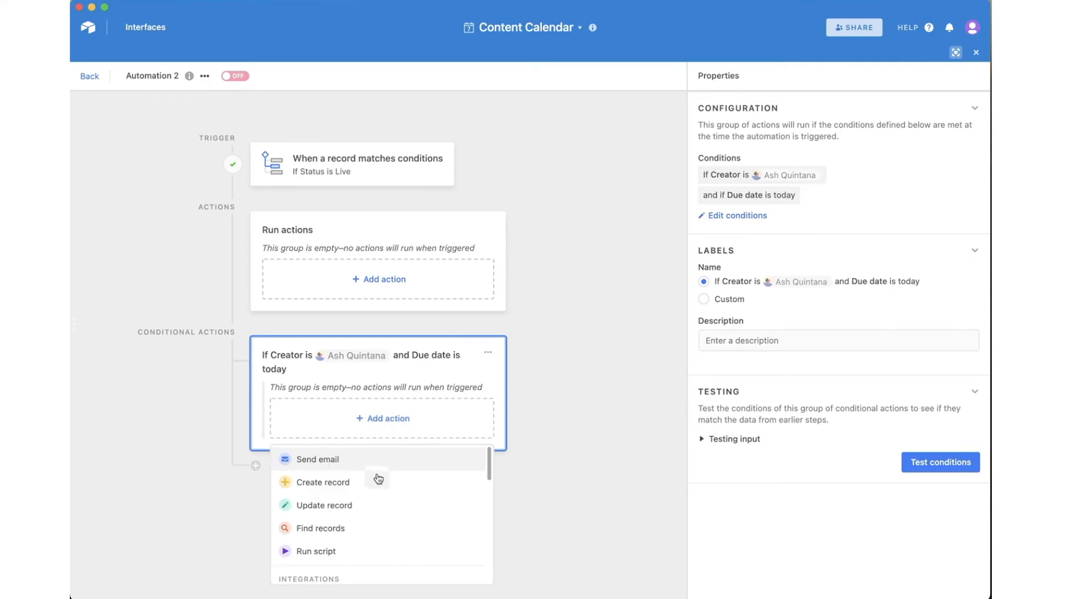
scroll(388, 527, "down", 5)
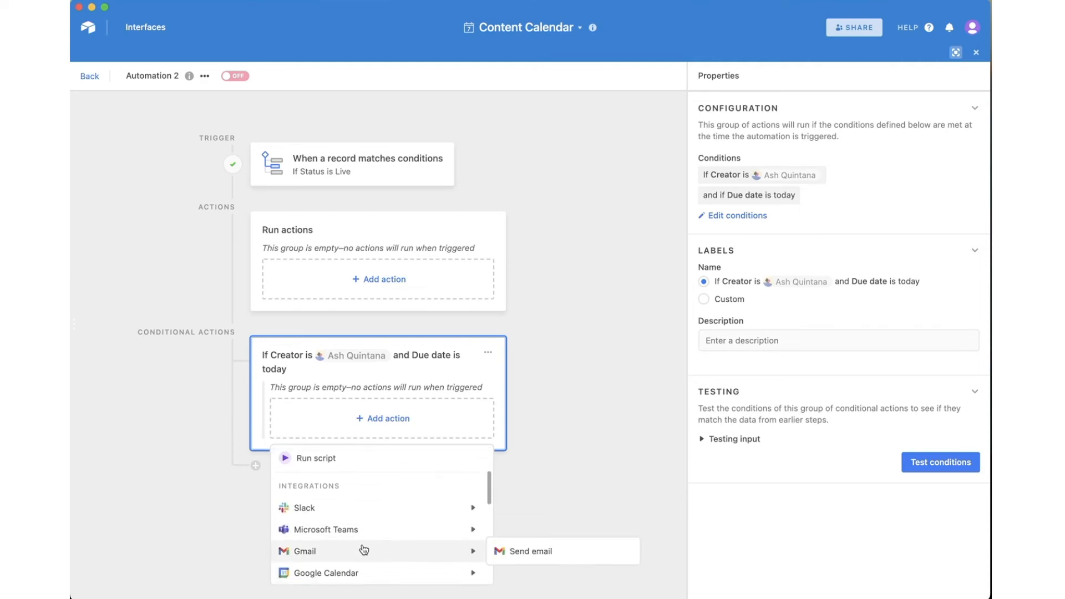
mouse_move(363, 546)
scroll(372, 544, "down", 3)
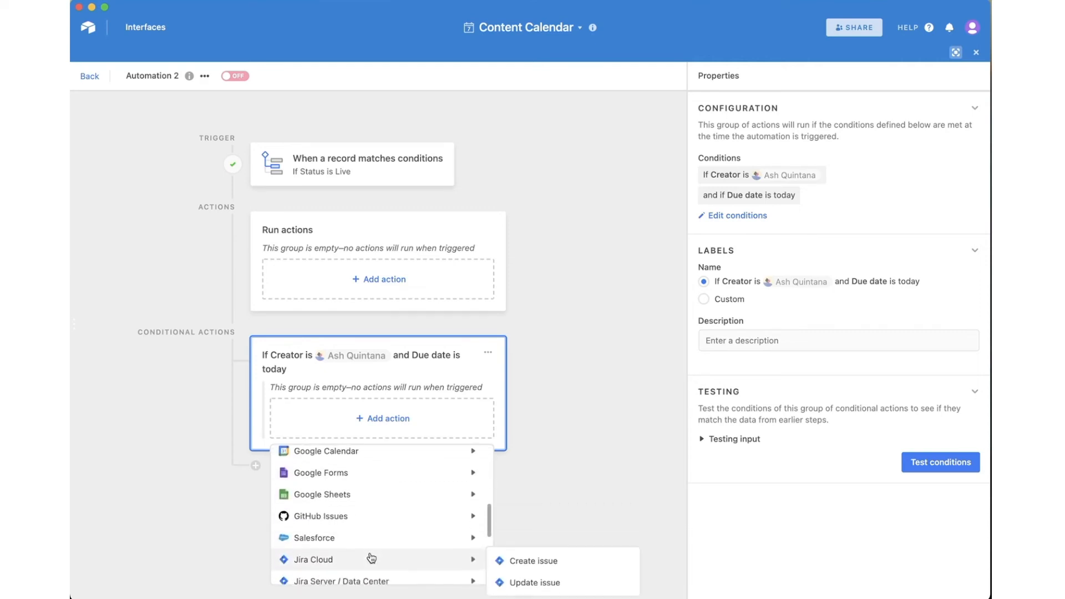
scroll(382, 538, "up", 1)
scroll(382, 538, "down", 5)
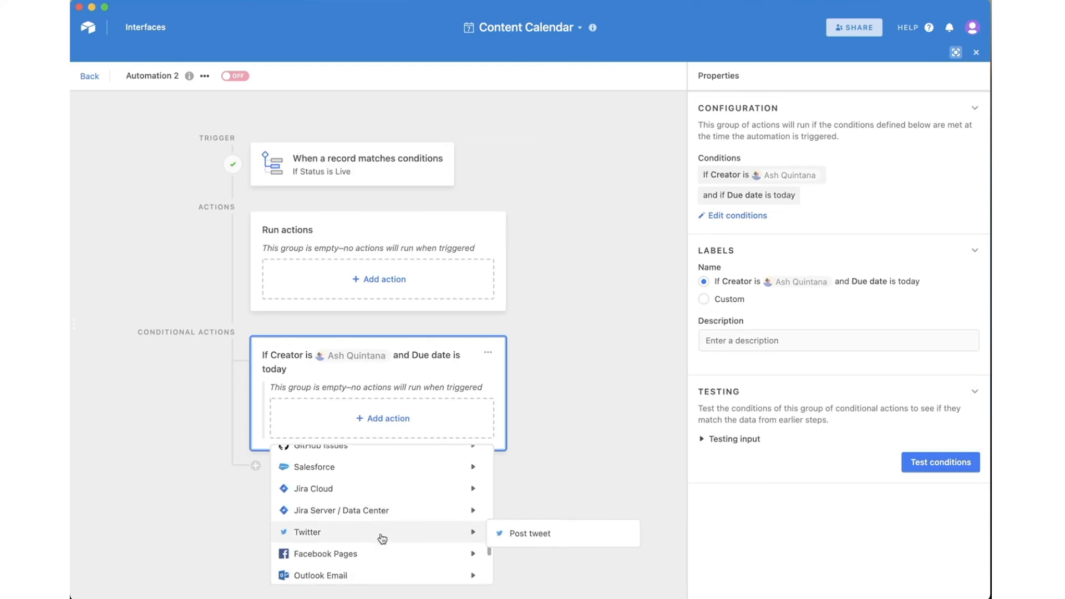
scroll(383, 538, "down", 1)
scroll(392, 543, "up", 8)
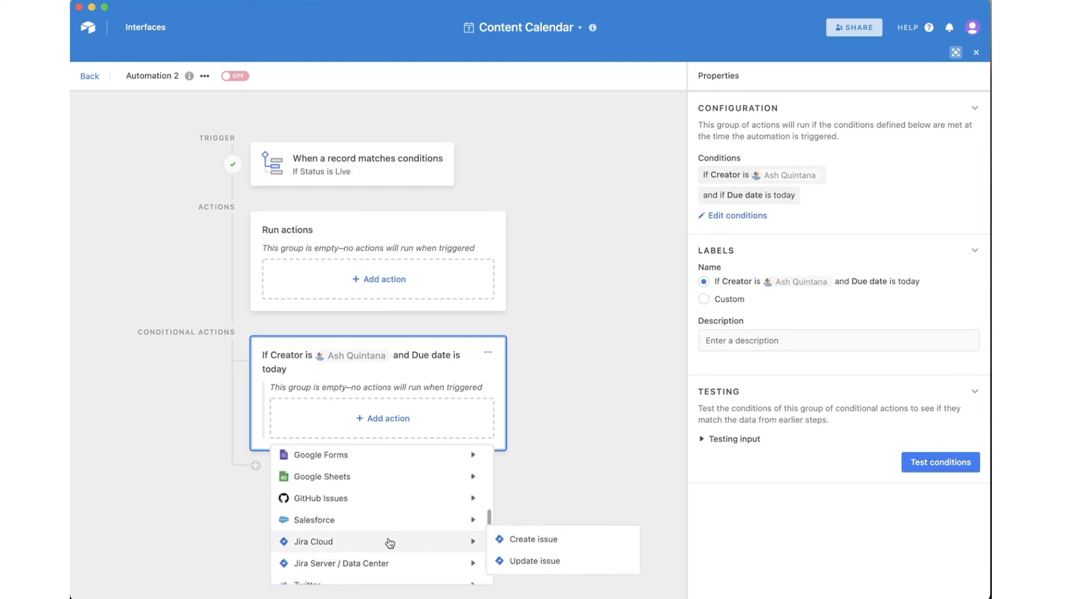
scroll(390, 541, "up", 1)
scroll(355, 519, "up", 5)
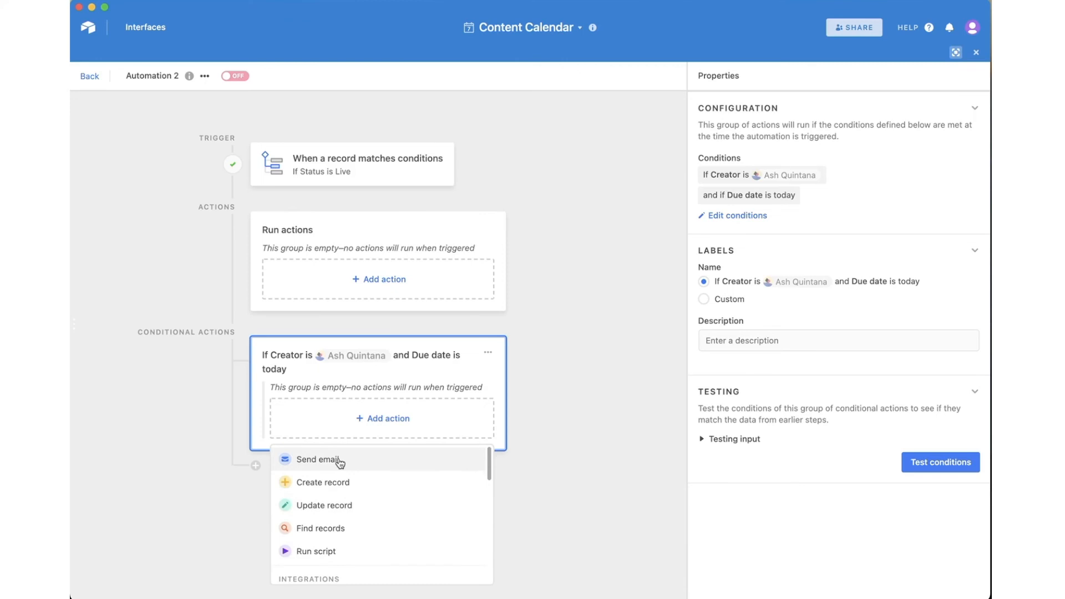
left_click(339, 461)
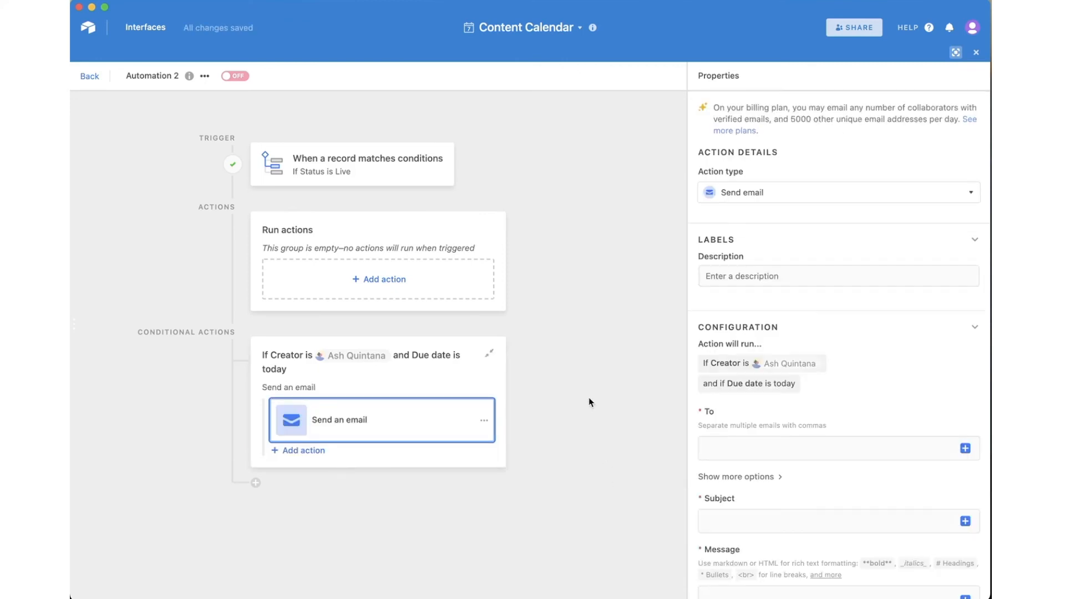
scroll(864, 322, "down", 3)
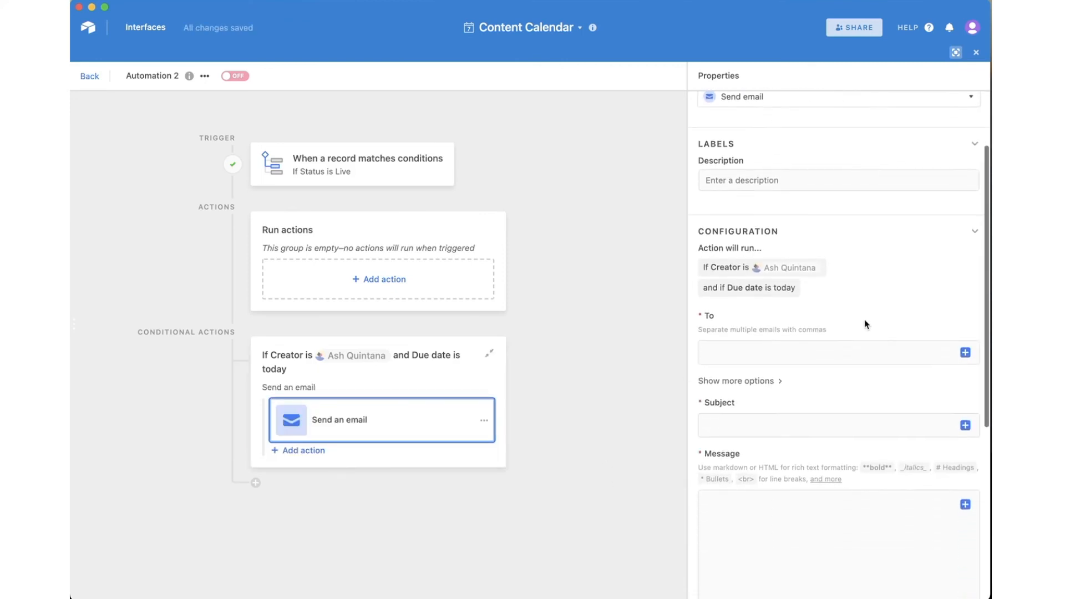
scroll(804, 375, "down", 3)
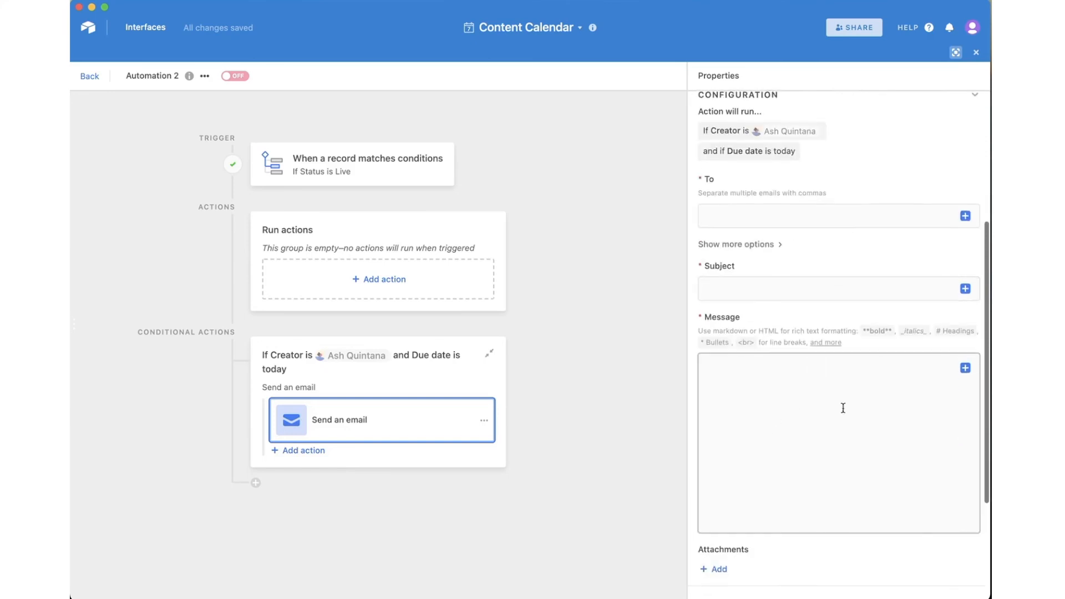
scroll(843, 408, "down", 2)
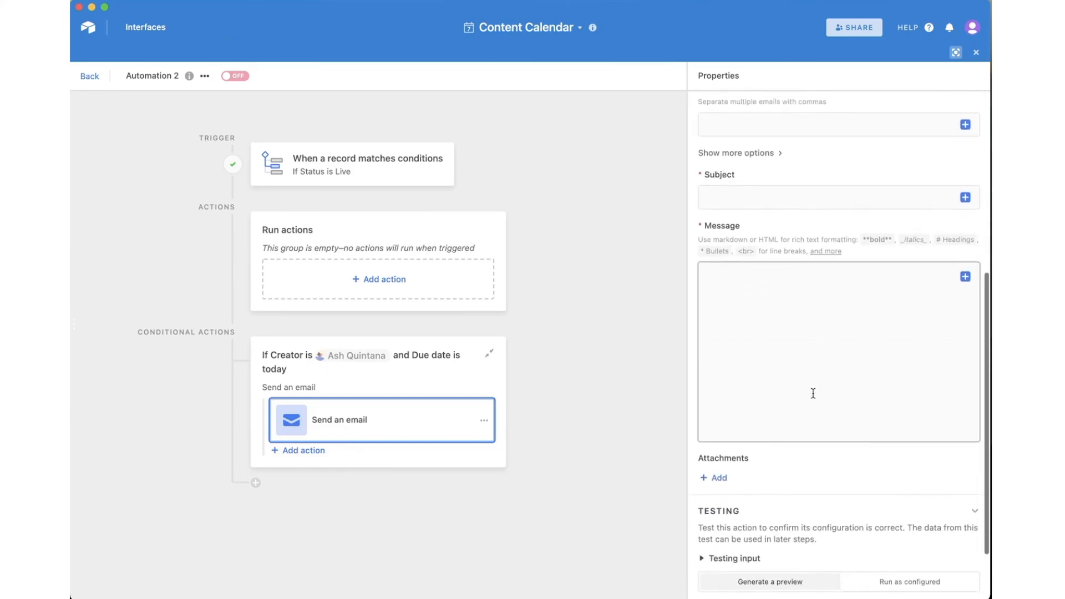
scroll(812, 393, "down", 2)
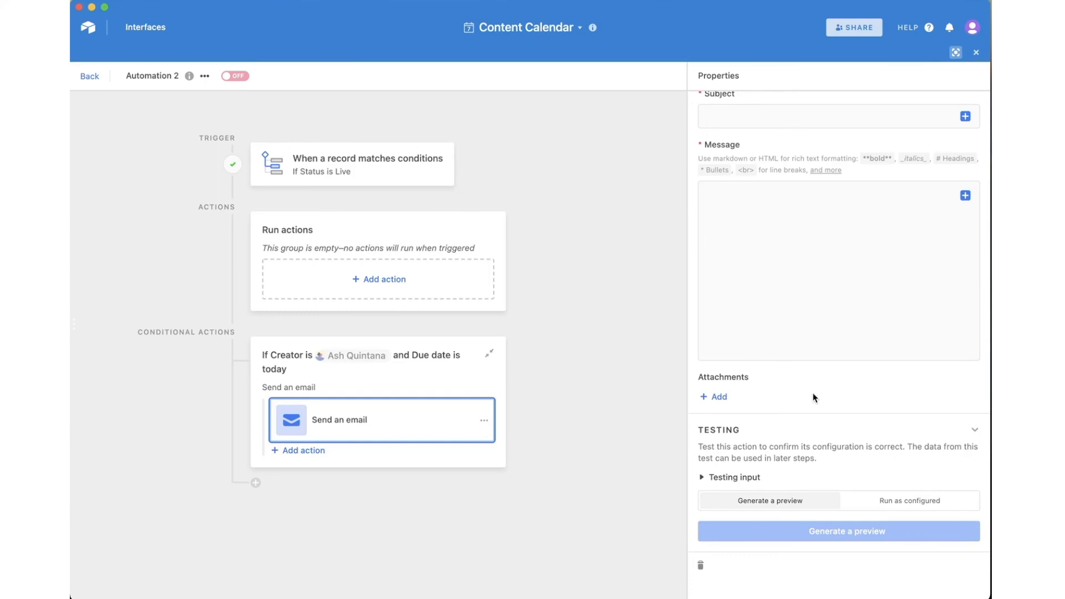
Add another conditional action group that runs if the record's Creator is the fourth collaborator listed.
left_click(283, 492)
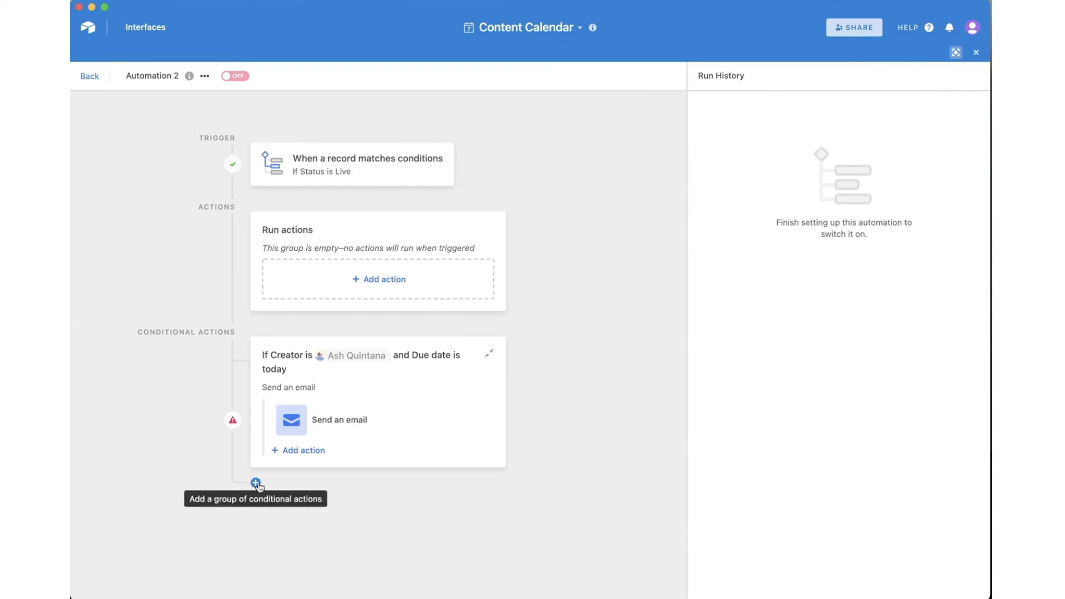
left_click(255, 482)
left_click(701, 272)
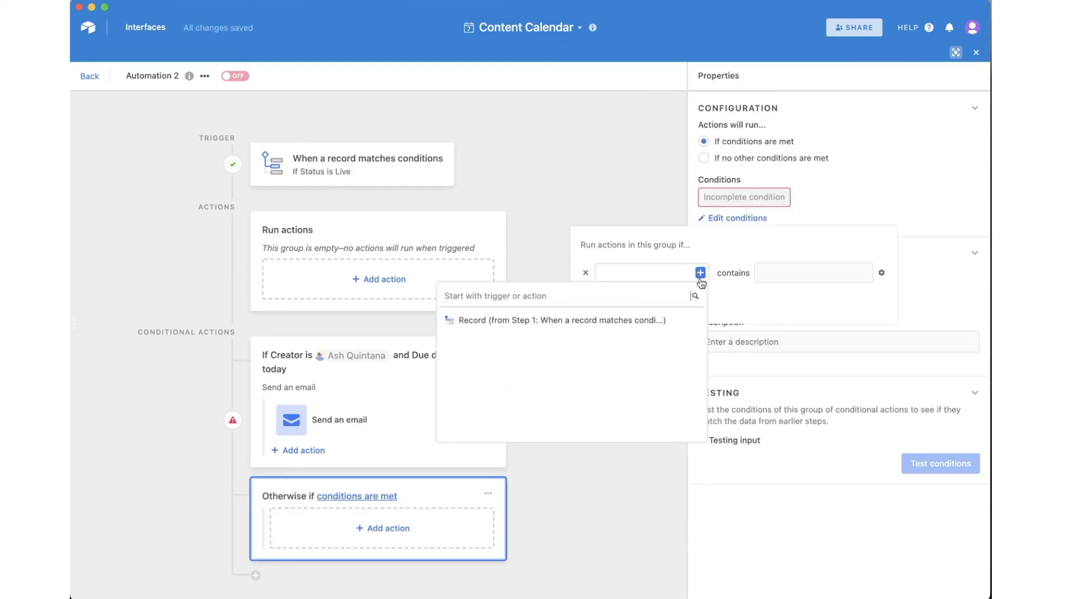
left_click(687, 320)
scroll(647, 391, "down", 3)
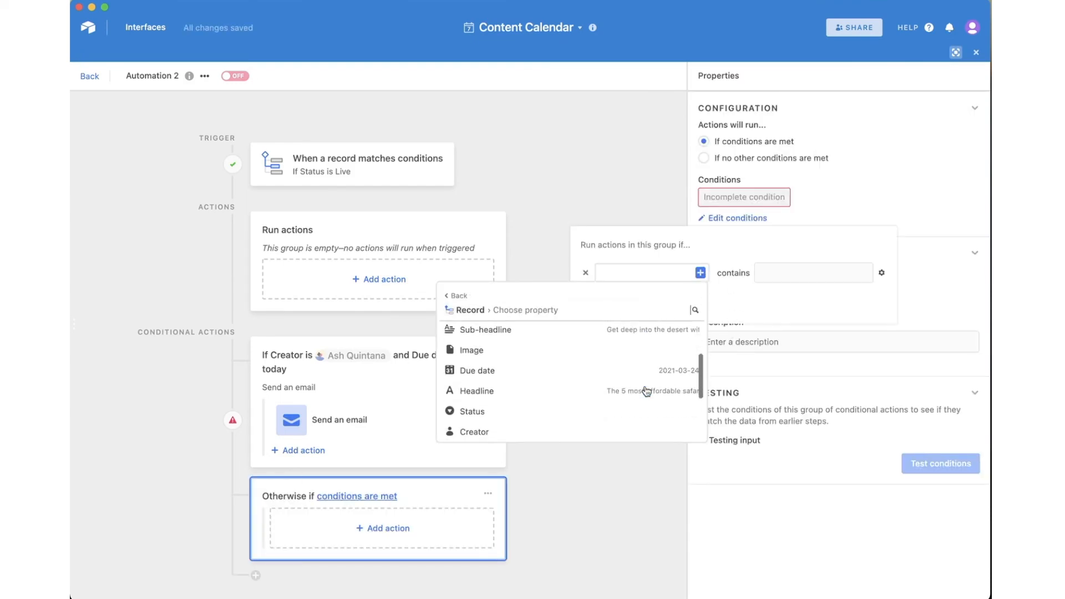
left_click(642, 412)
left_click(809, 282)
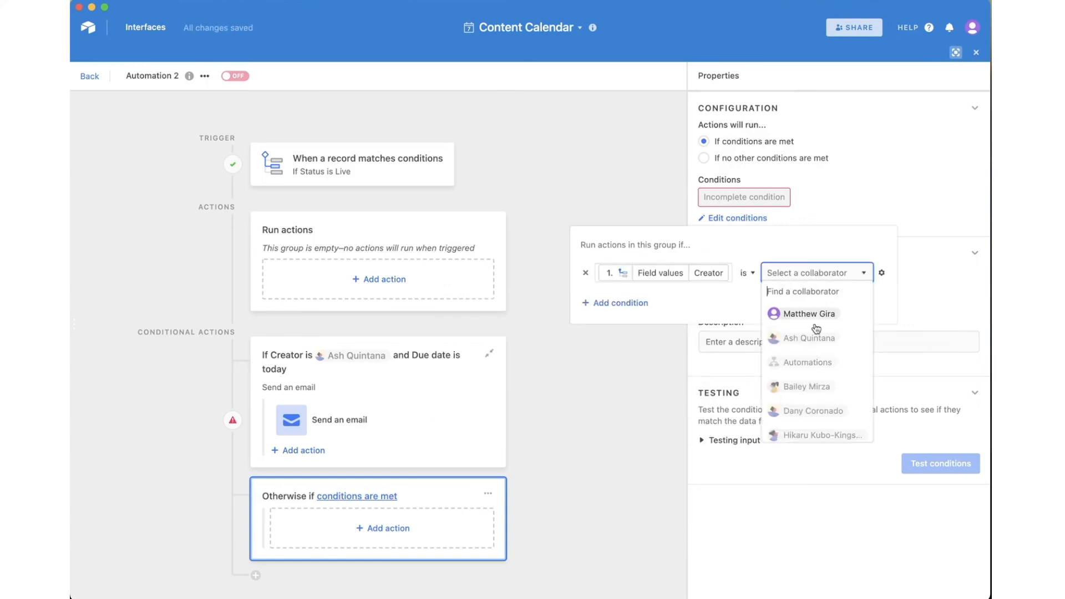
left_click(812, 382)
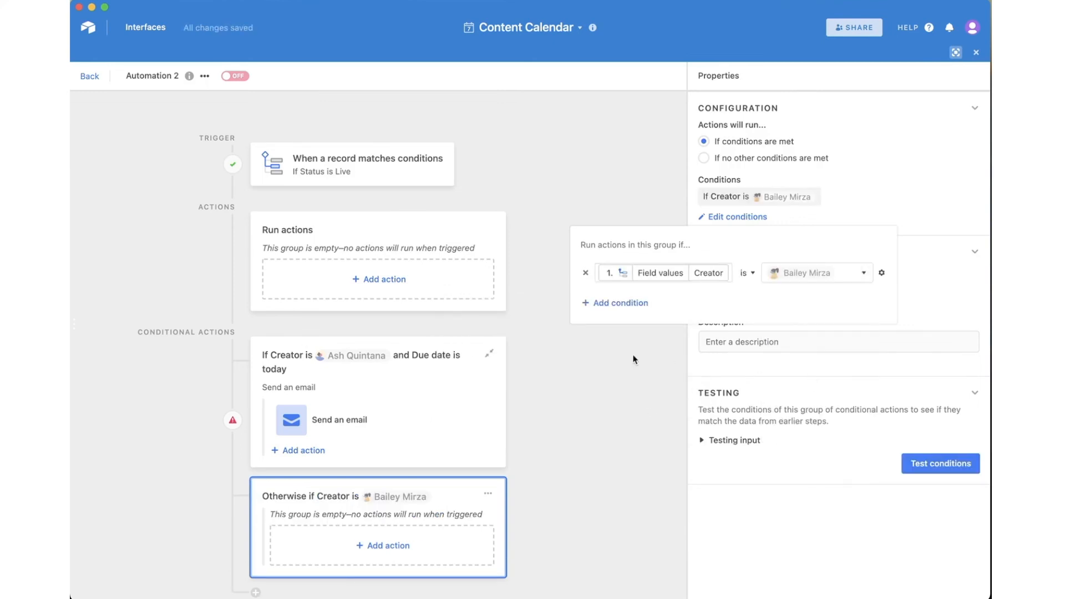
Add a second condition to the otherwise-if group requiring that Due date is today.
left_click(620, 303)
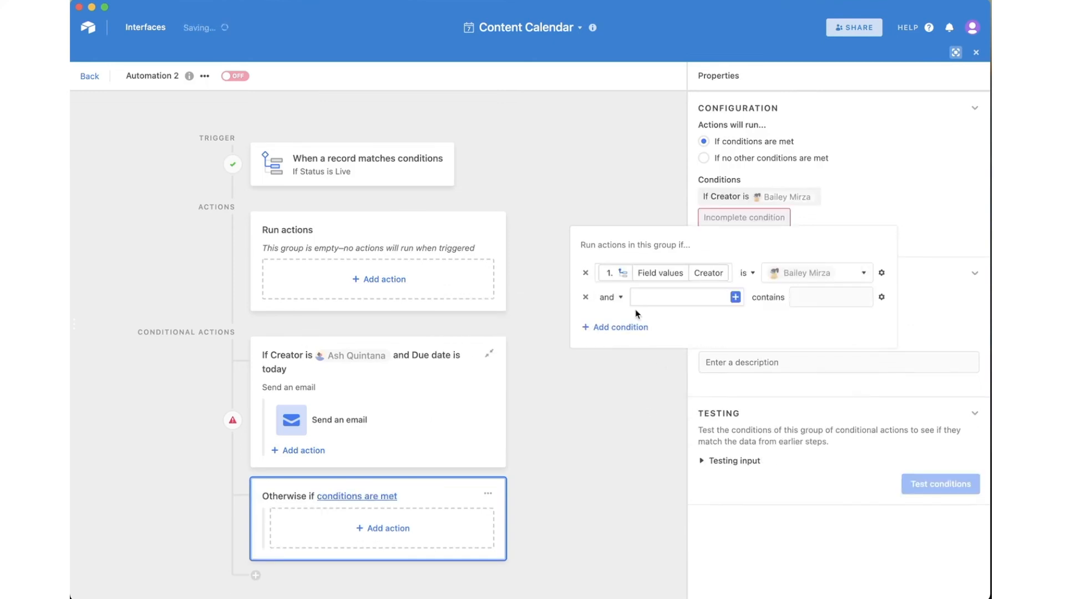
left_click(736, 297)
left_click(715, 345)
scroll(690, 413, "down", 1)
scroll(690, 410, "down", 2)
left_click(678, 411)
left_click(815, 299)
scroll(822, 317, "up", 3)
left_click(821, 317)
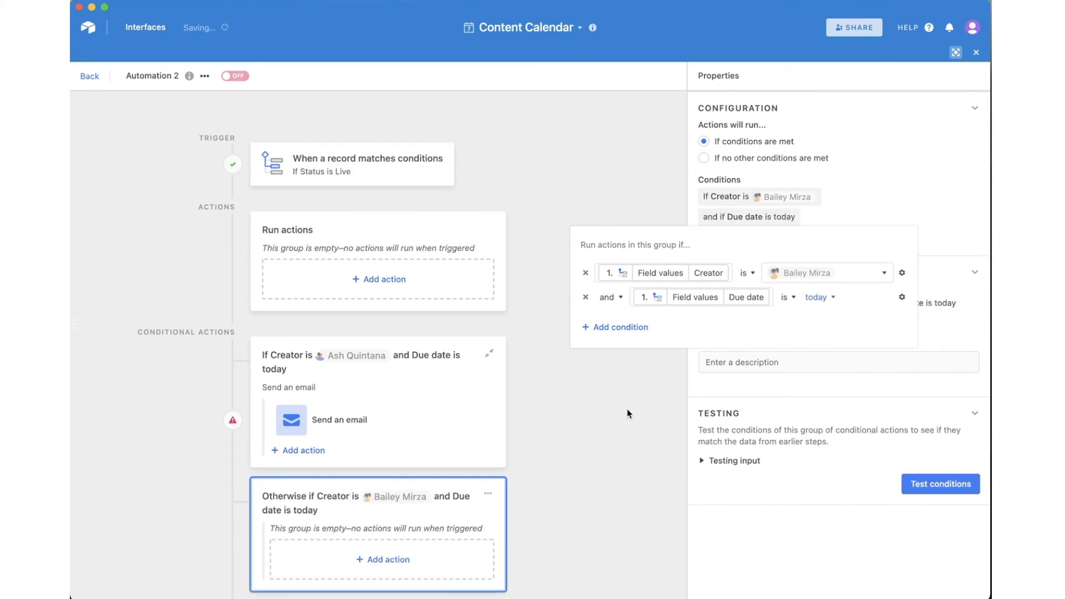
left_click(627, 410)
Add a Slack Send message action to the otherwise-if group and review its account, message and bot settings.
scroll(631, 403, "down", 1)
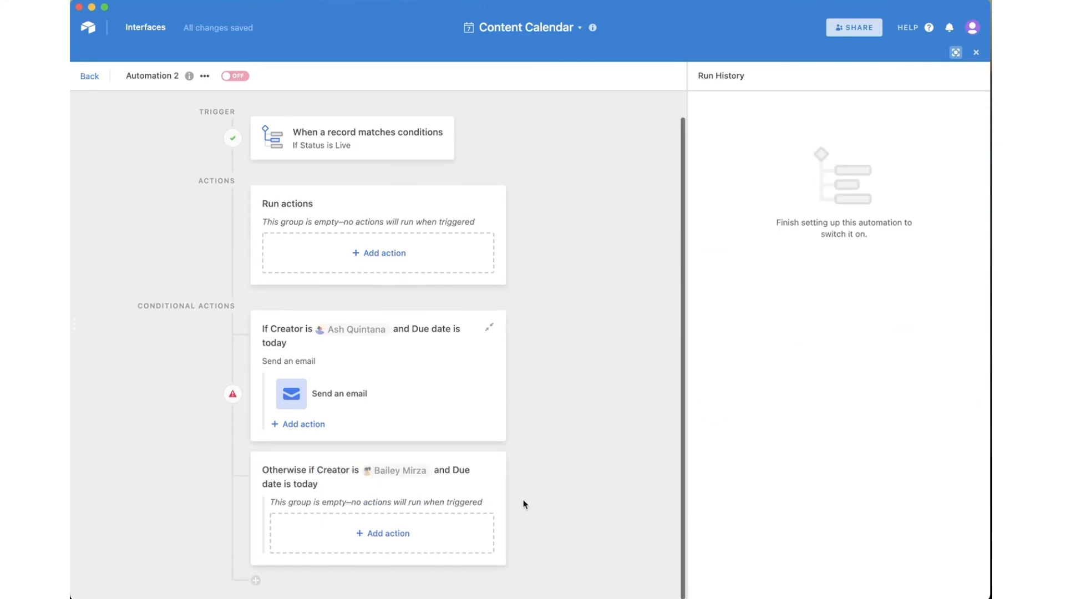
left_click(386, 536)
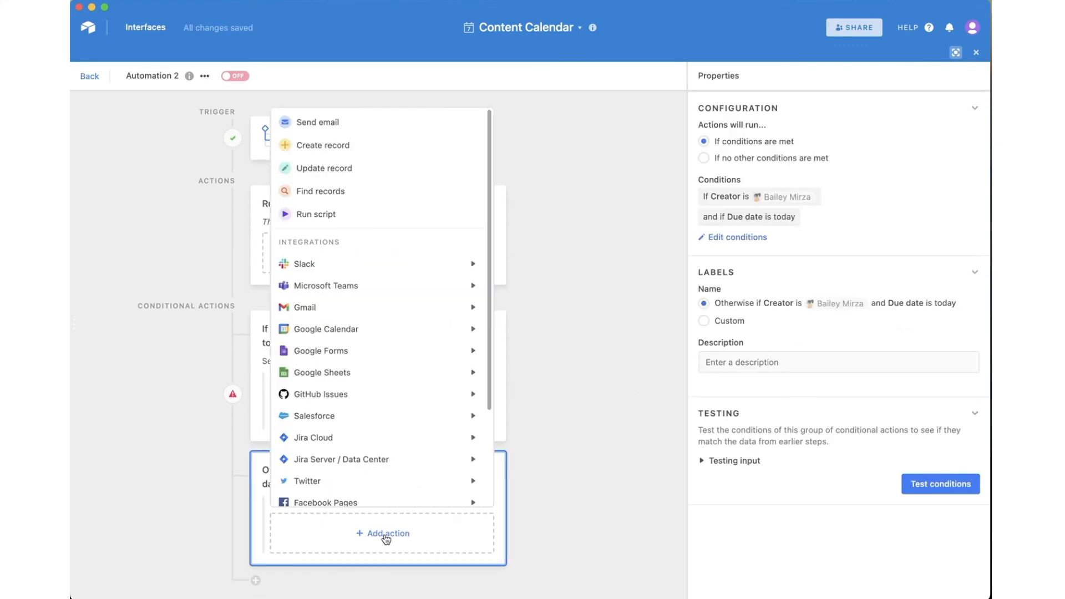
scroll(397, 368, "down", 3)
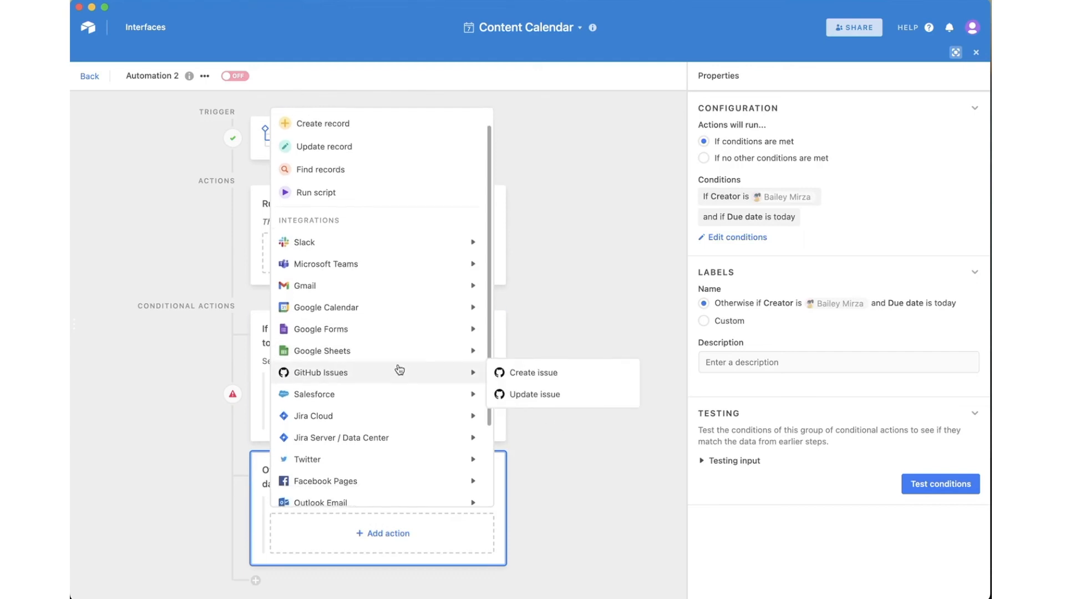
scroll(397, 355, "up", 2)
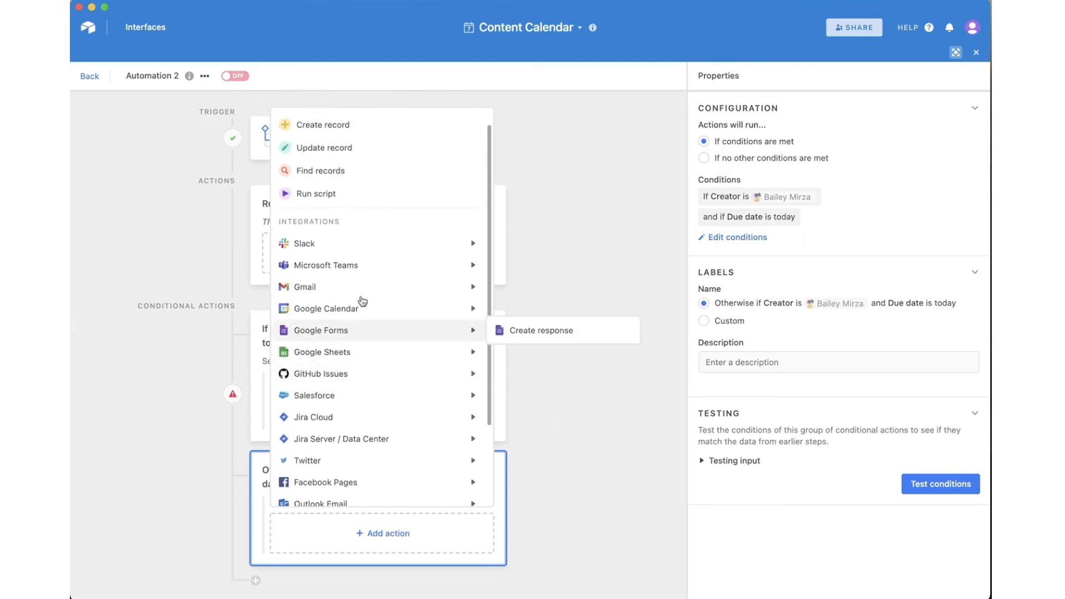
mouse_move(333, 250)
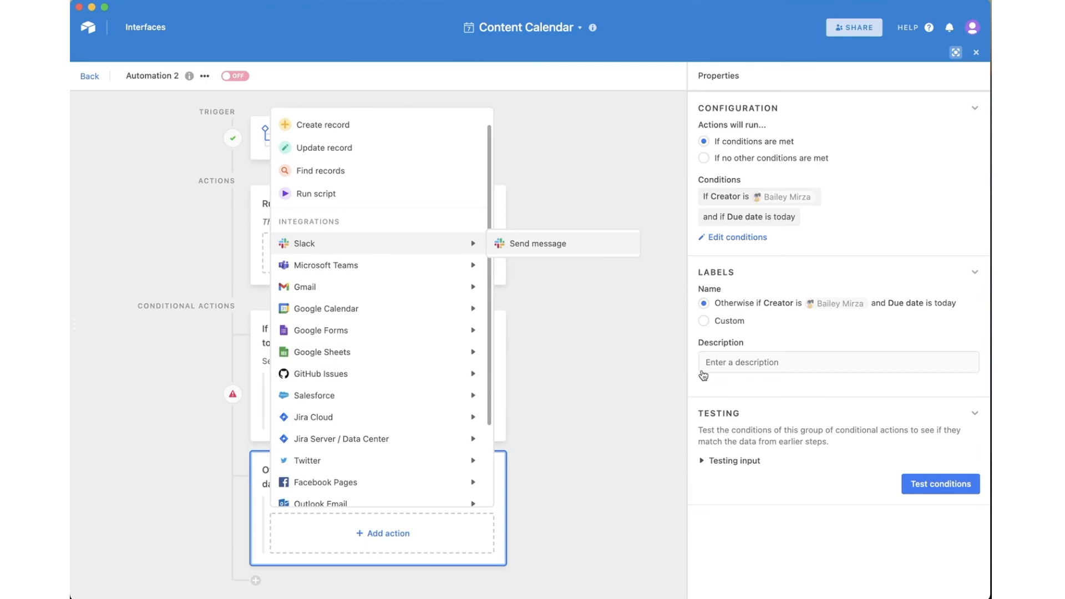
left_click(530, 243)
scroll(840, 294, "down", 3)
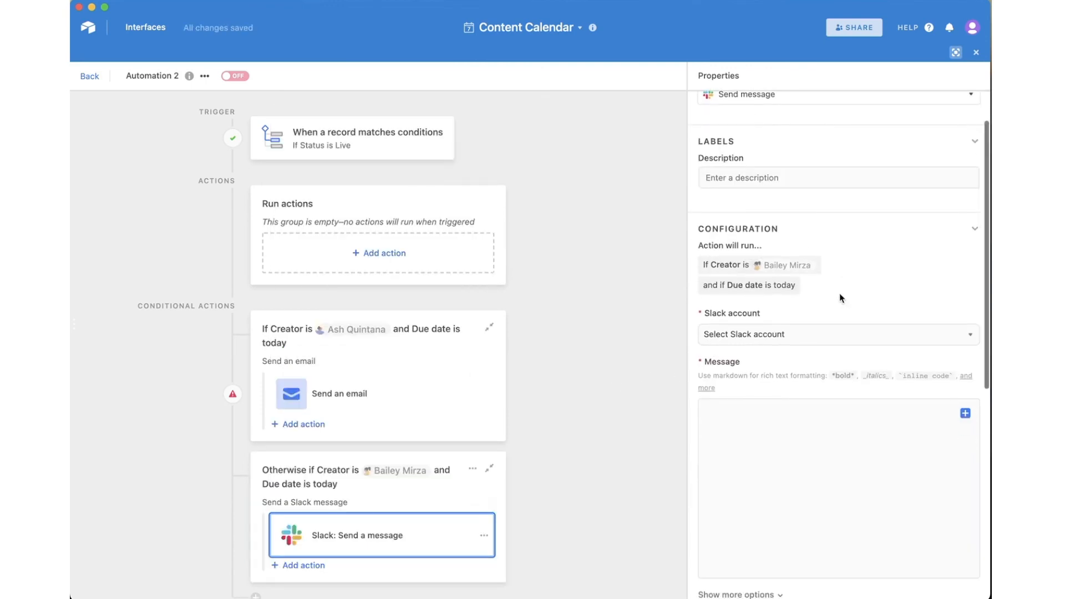
scroll(840, 298, "down", 10)
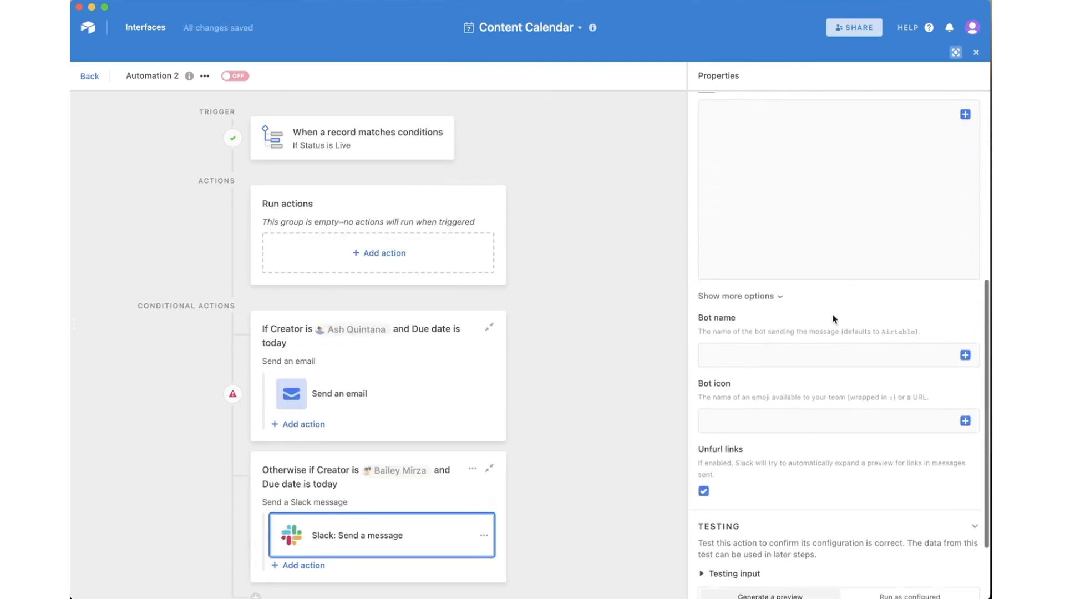
scroll(822, 342, "up", 3)
scroll(822, 342, "up", 5)
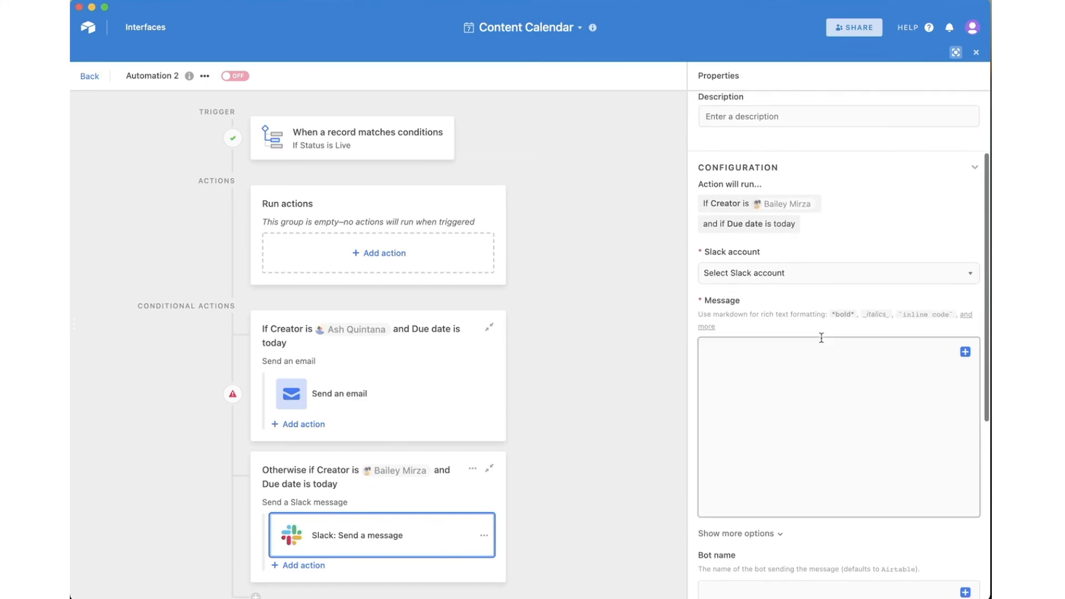